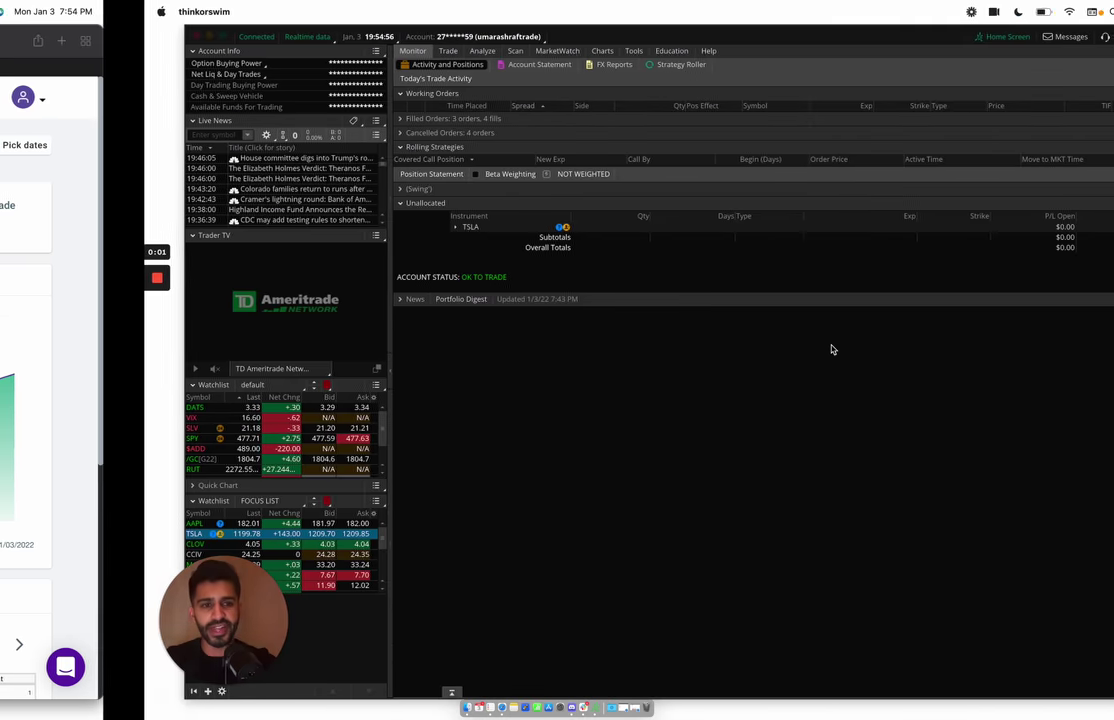
- Open the Jan 3 daily journal and the TSLA 1150 call trade's tracking page
key(ctrl+Left)
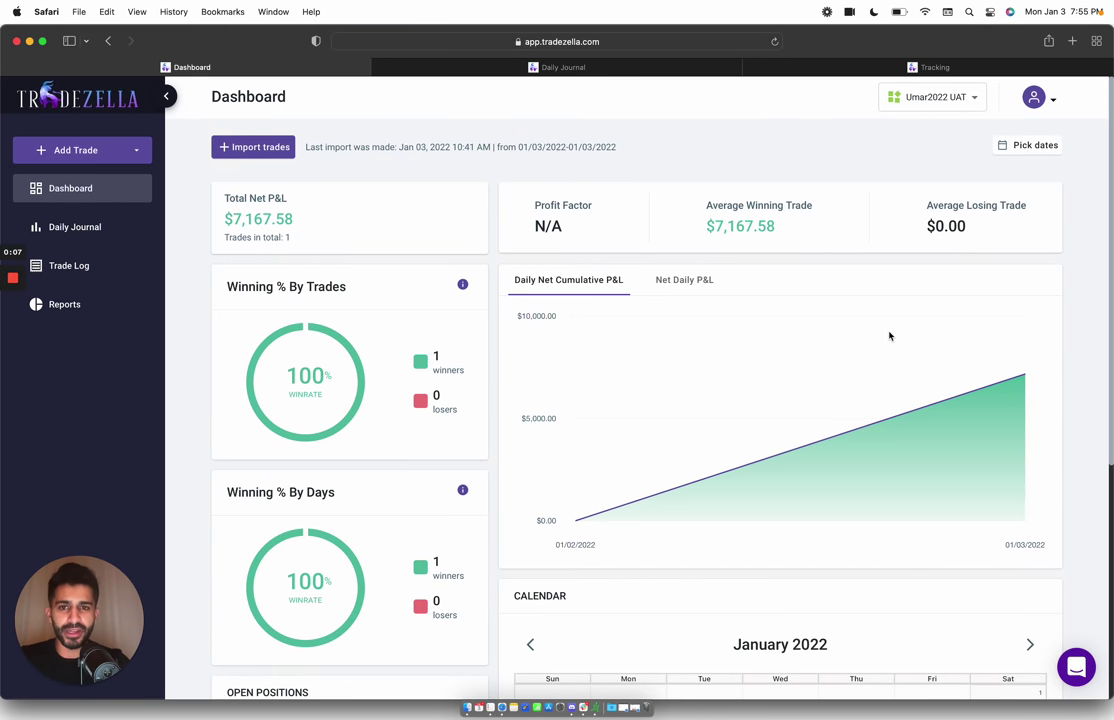
click(540, 72)
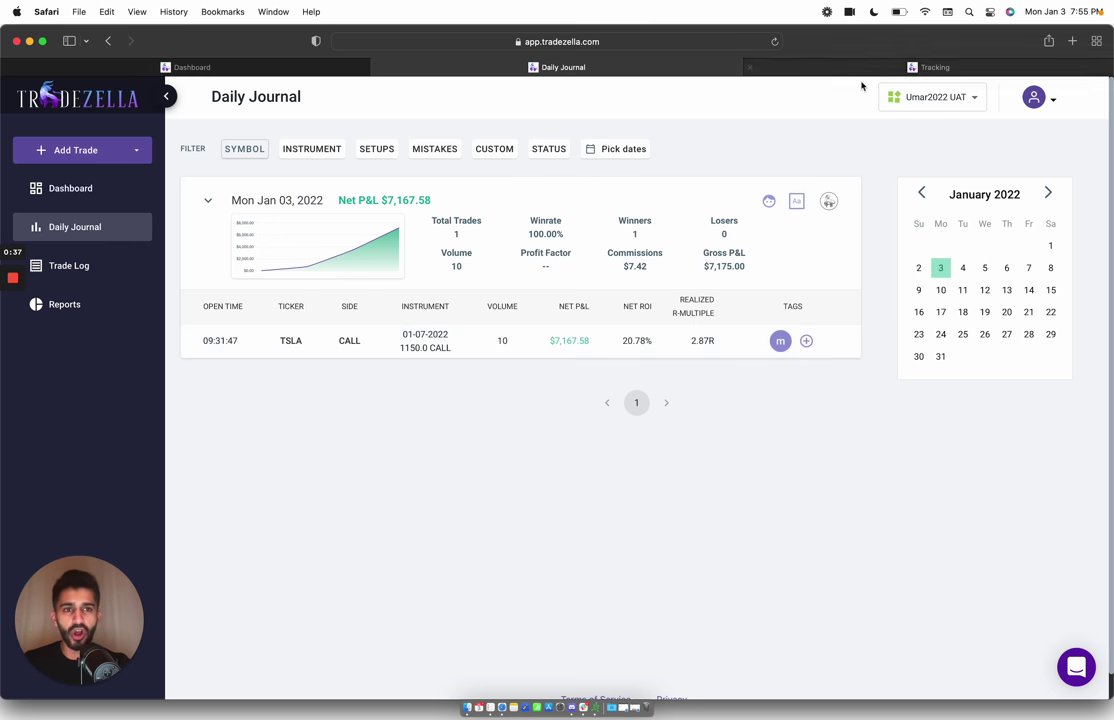
click(715, 357)
- Scan the tracking details, return to the dashboard, and switch to thinkorswim's positions view
scroll(466, 355, down, 3)
scroll(466, 355, up, 3)
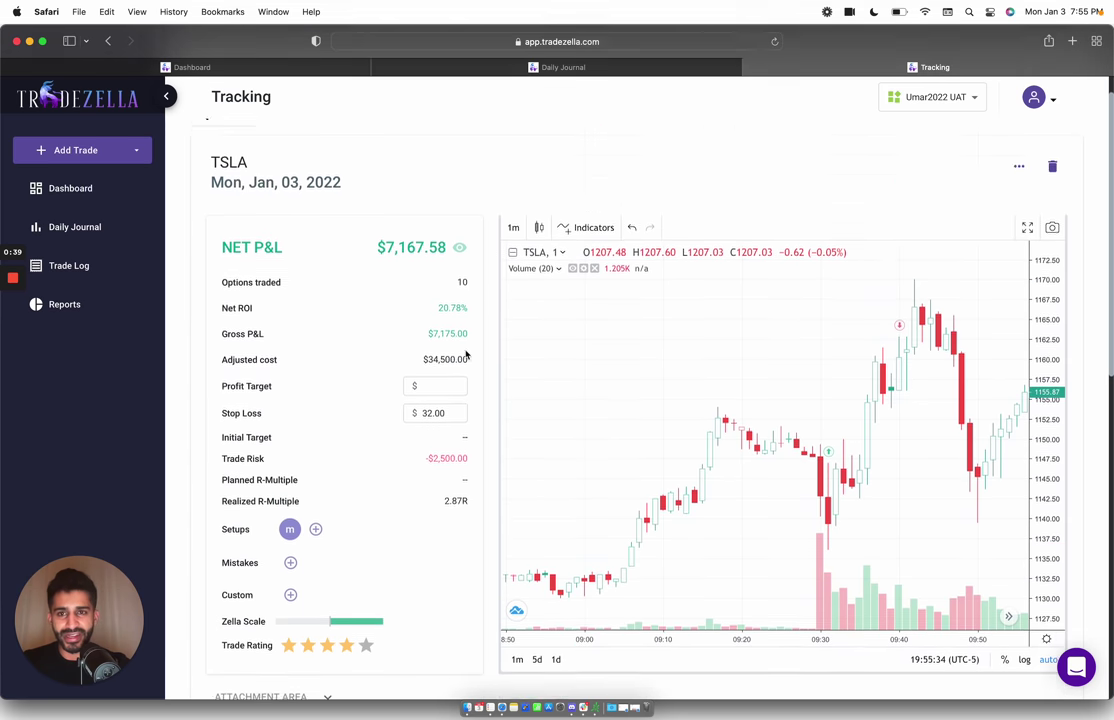
click(286, 70)
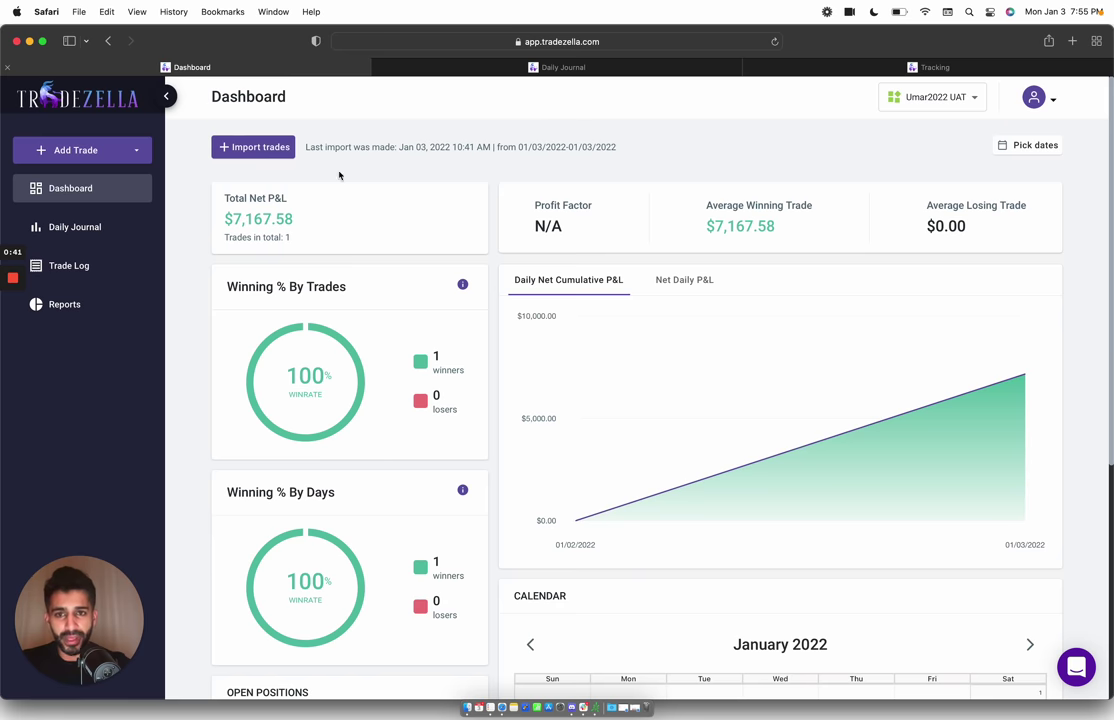
key(ctrl+Right)
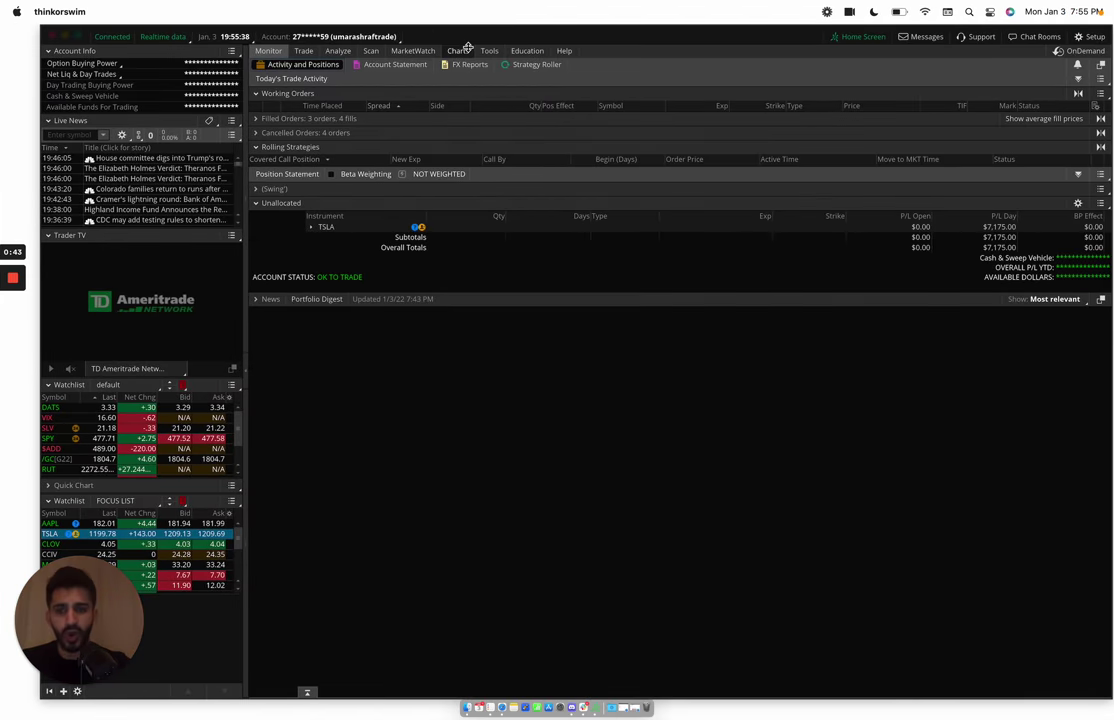
- Bring up the TSLA 1-minute price chart in thinkorswim and scroll through it
click(458, 50)
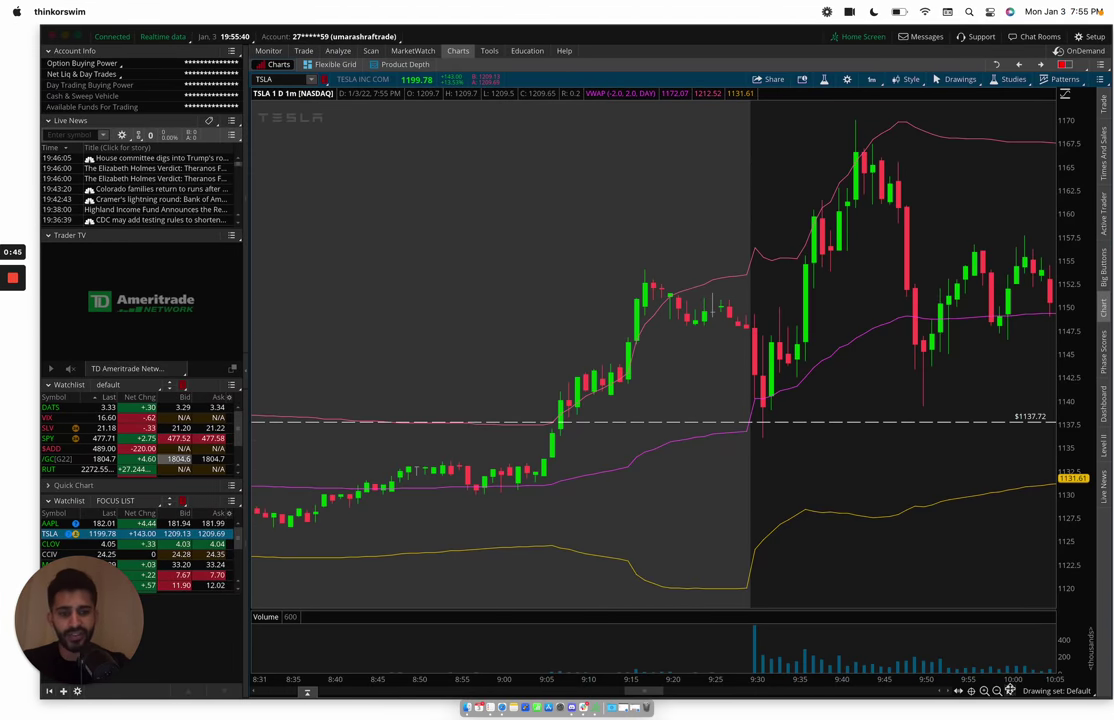
scroll(900, 500, down, 5)
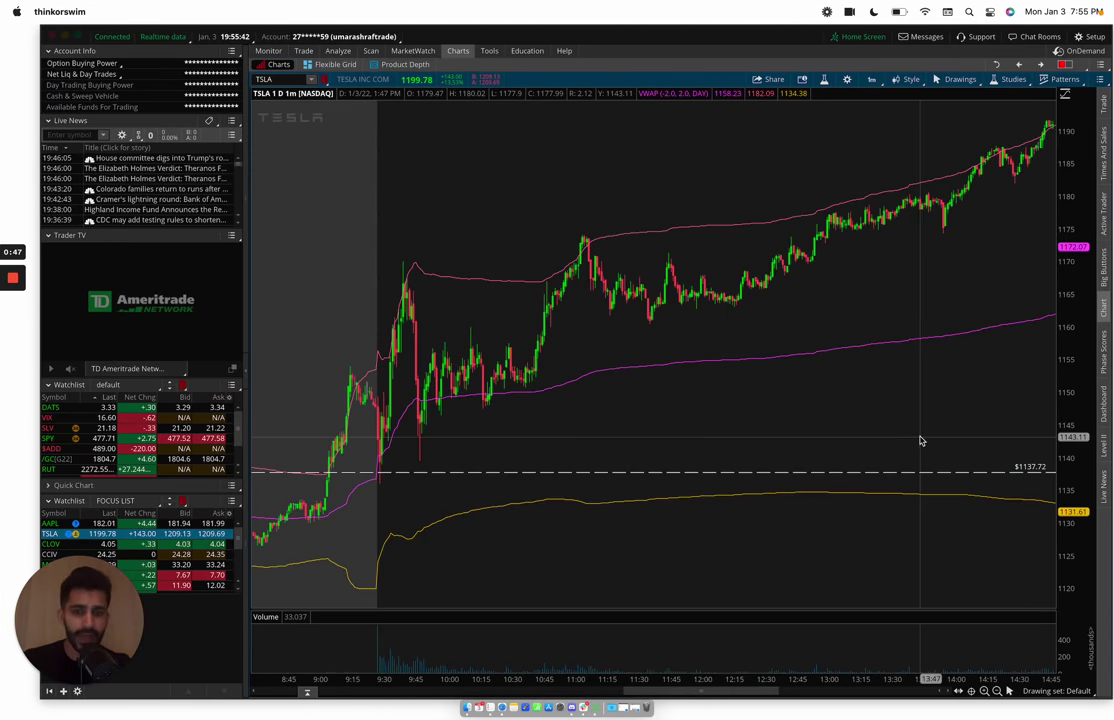
scroll(920, 440, up, 5)
scroll(920, 440, up, 10)
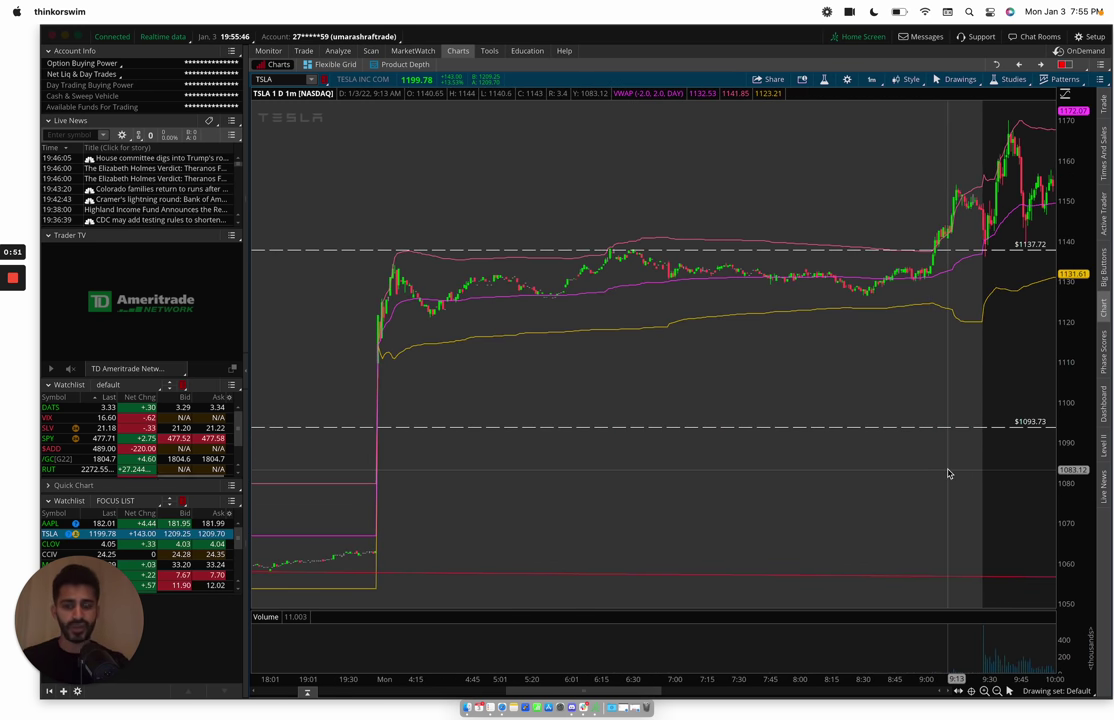
- Check TradeZella, pan the TSLA chart back to pre-market, then return to the dashboard
key(ctrl+Left)
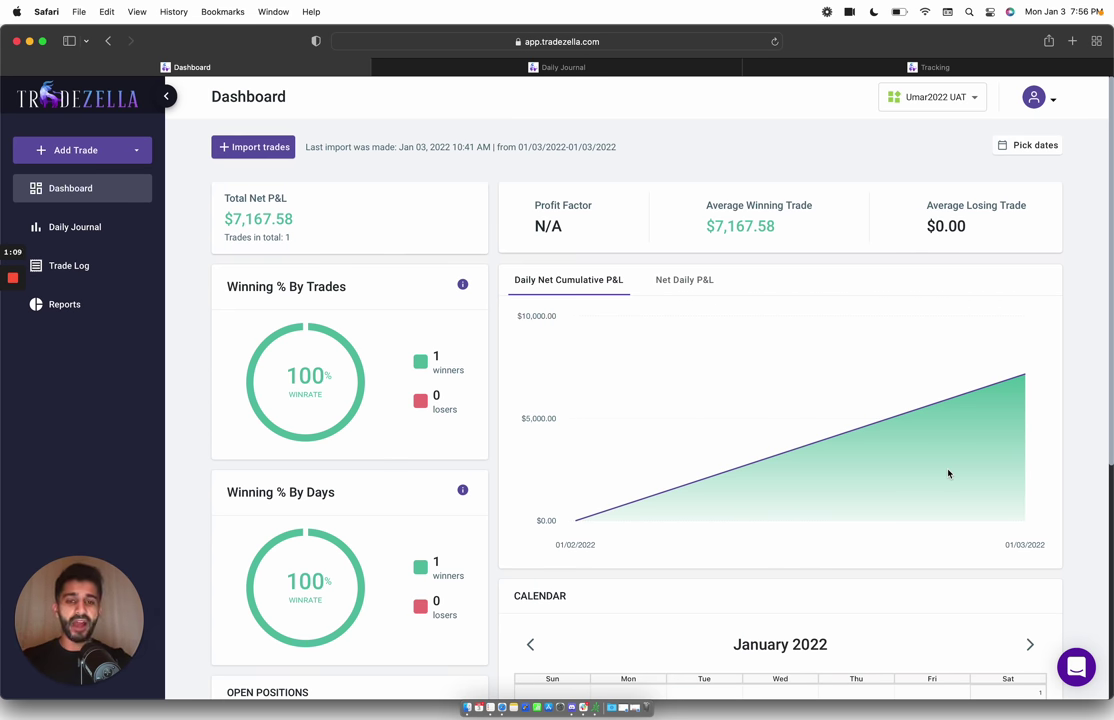
key(ctrl+Right)
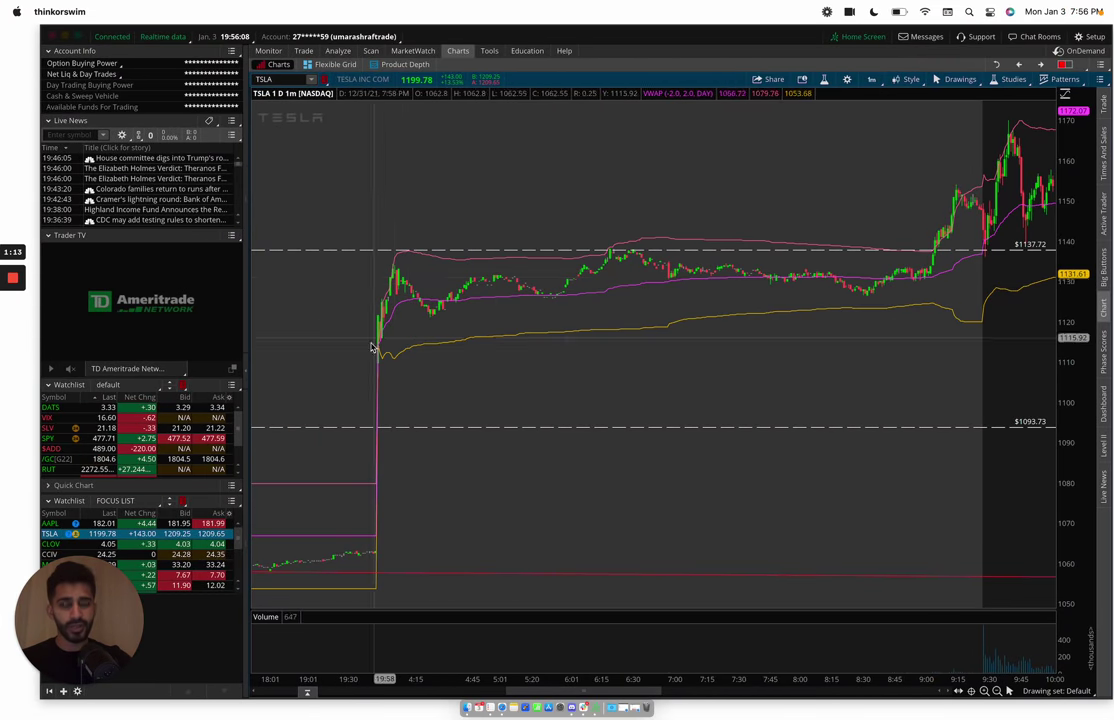
scroll(372, 349, up, 5)
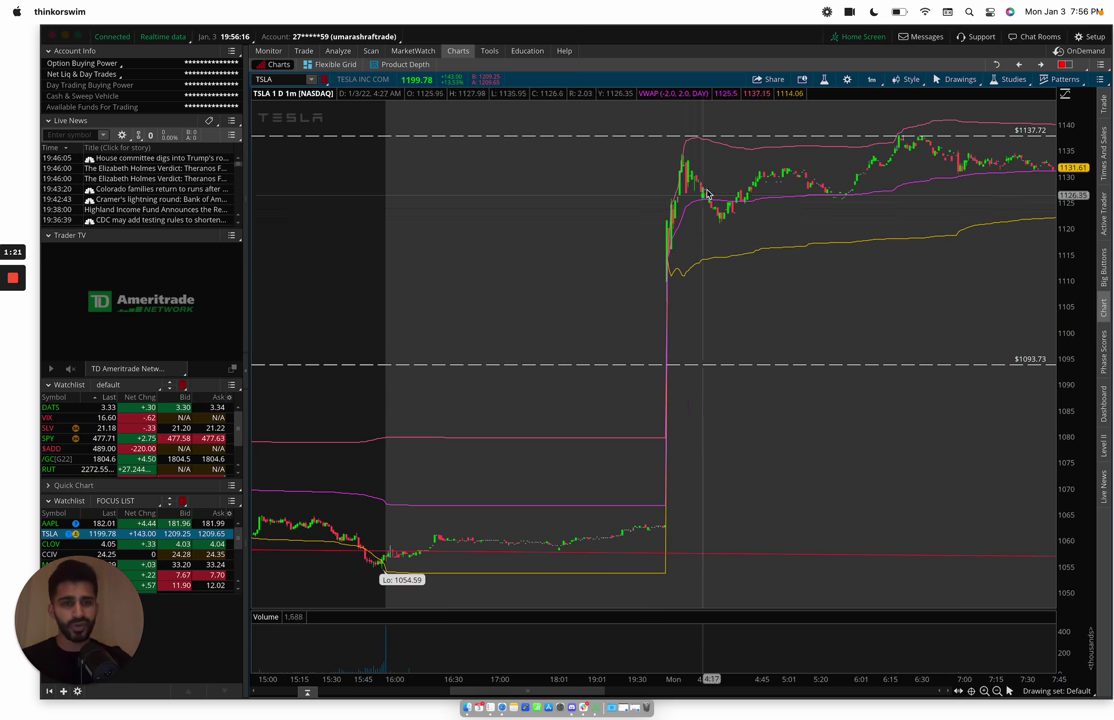
scroll(713, 170, right, 3)
scroll(713, 170, right, 5)
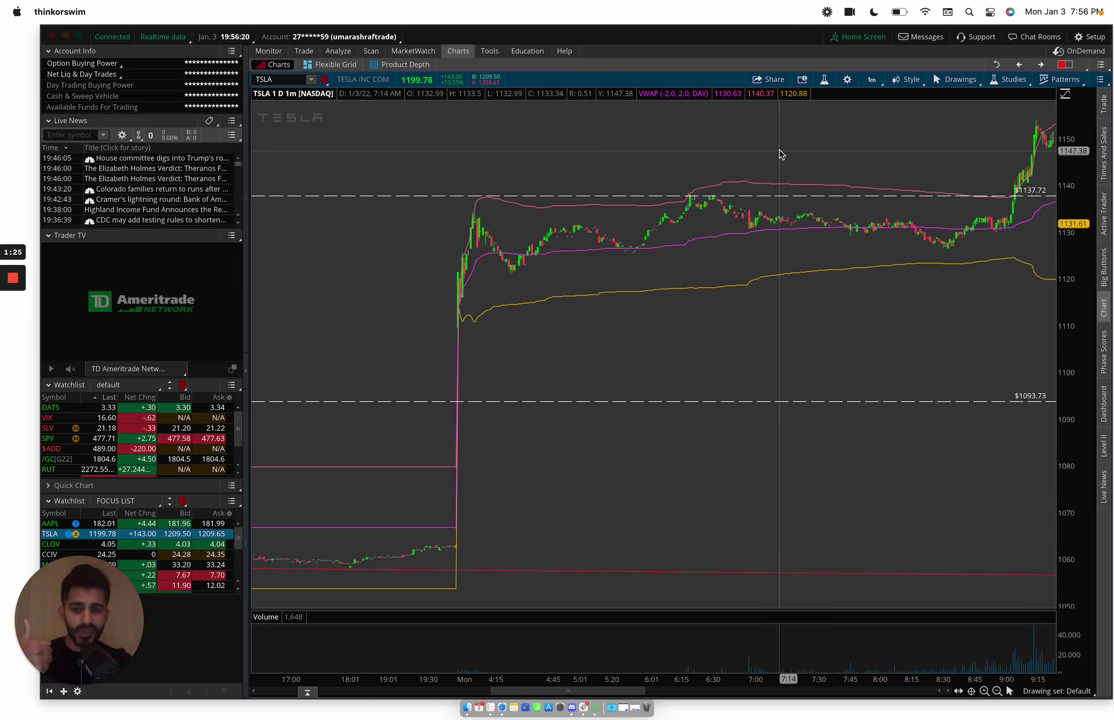
key(ctrl+Left)
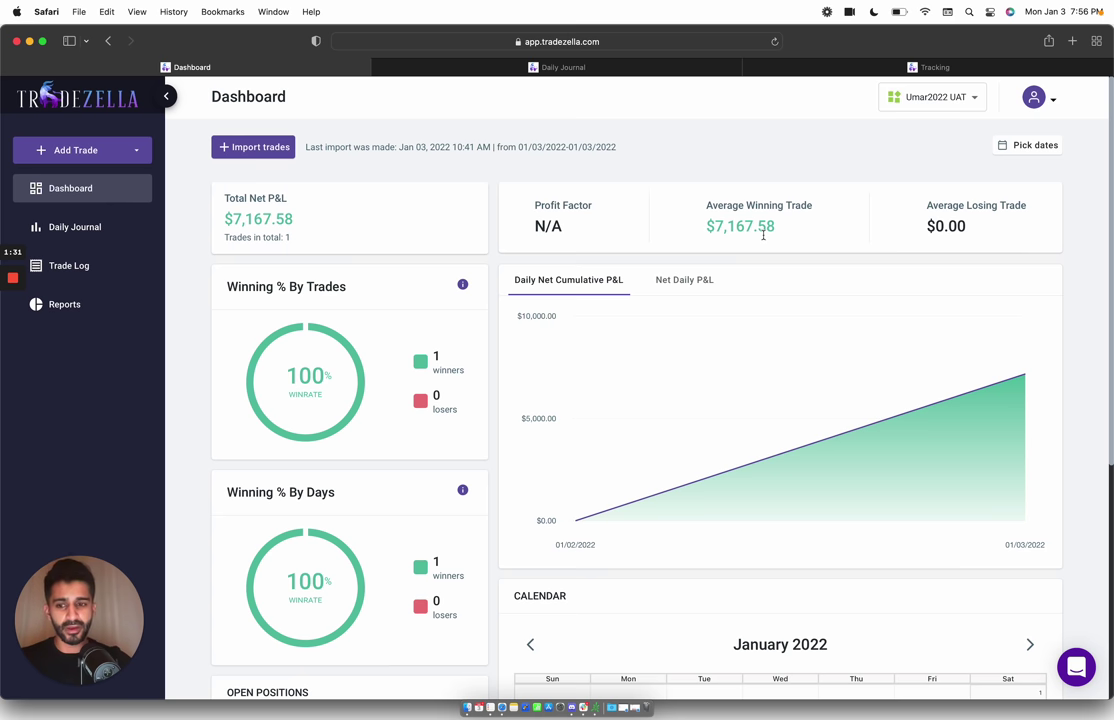
- Read the 1/3/22 TSLA Game Plan in Discord's admins-chat, then go back to thinkorswim
key(ctrl+Left)
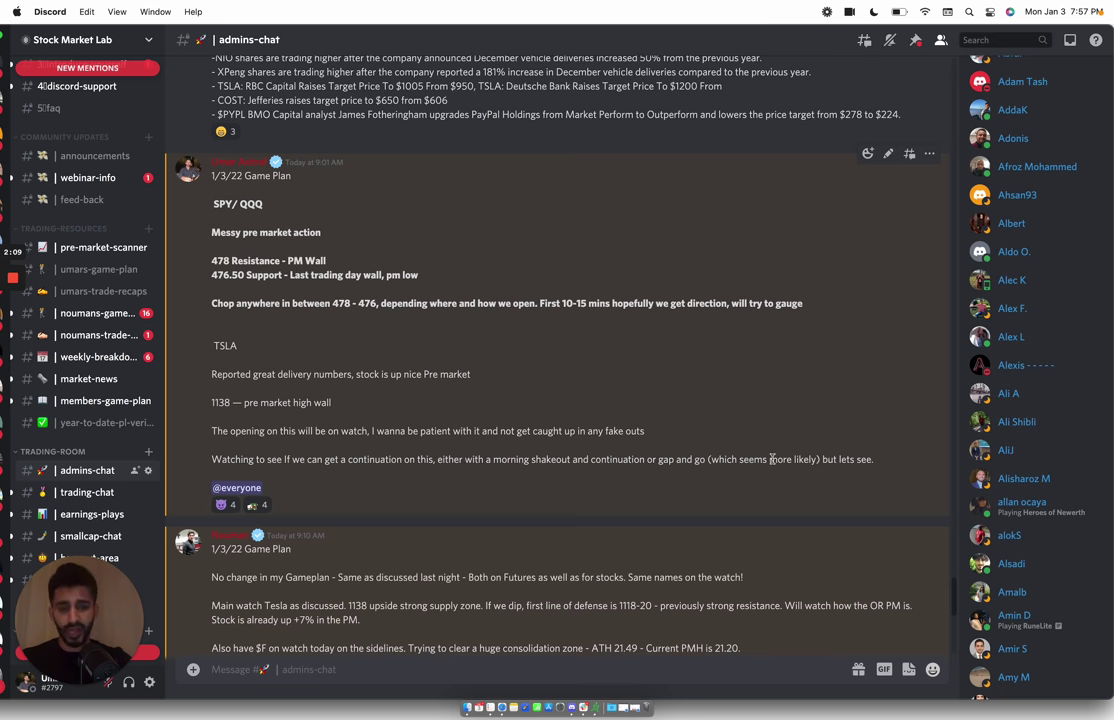
key(ctrl+Right)
key(ctrl+Right)
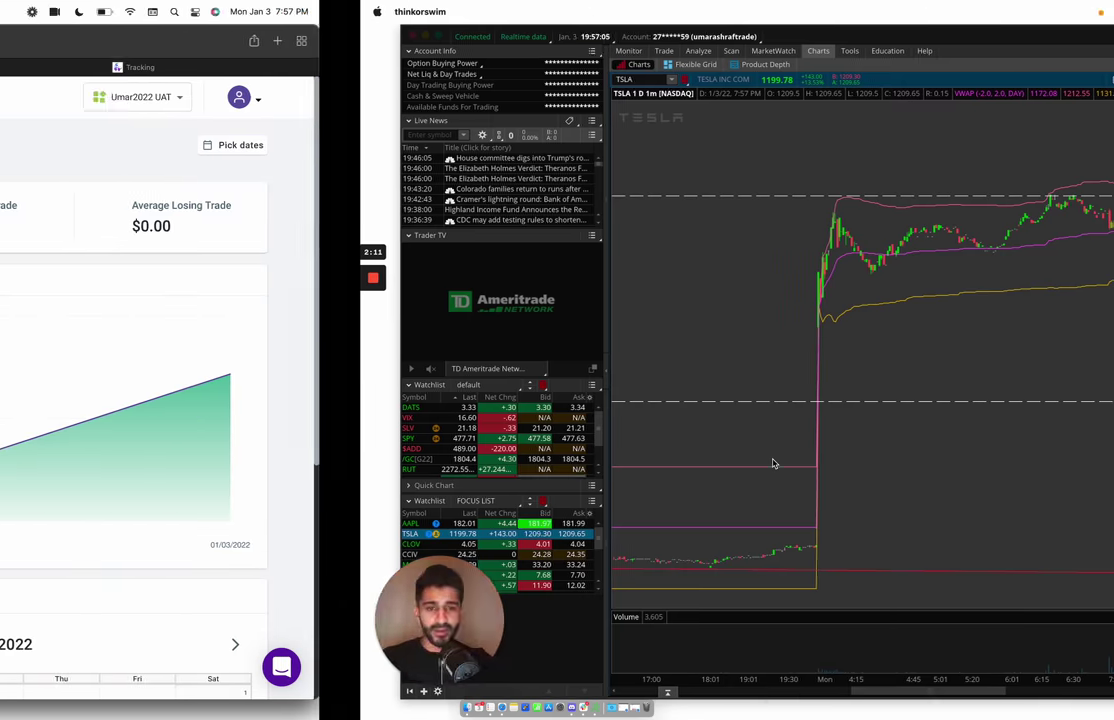
- Zoom the TSLA chart into the morning open and switch to 5 D 15m candles
scroll(772, 463, up, 3)
drag(713, 440, 920, 418)
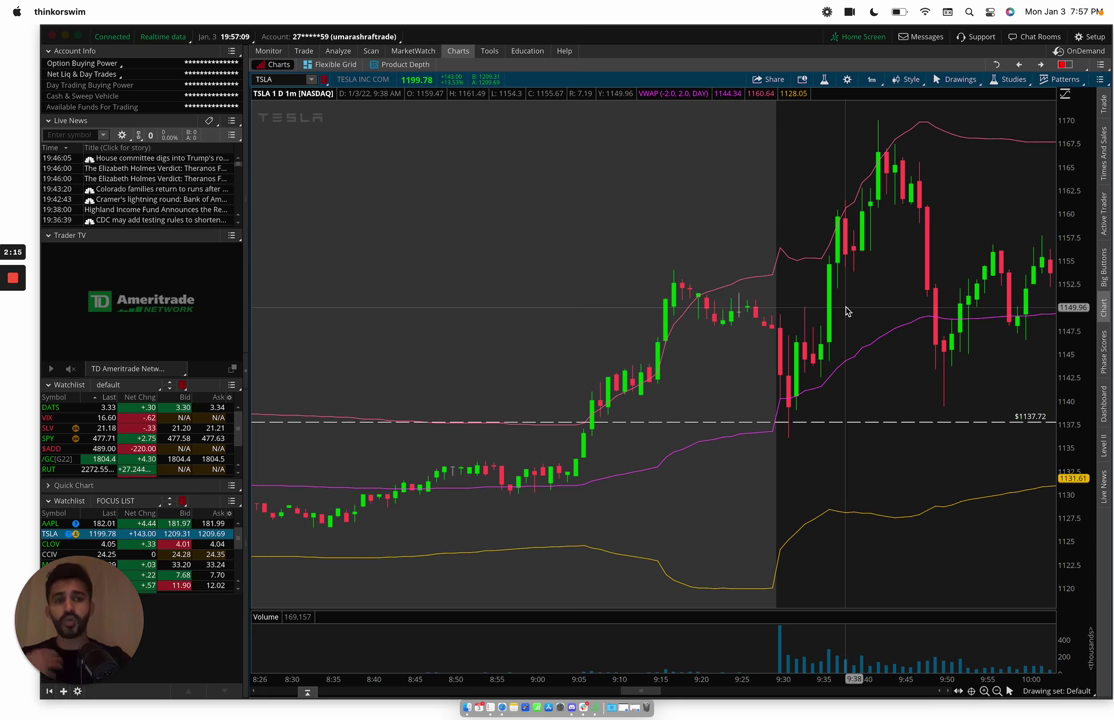
click(871, 79)
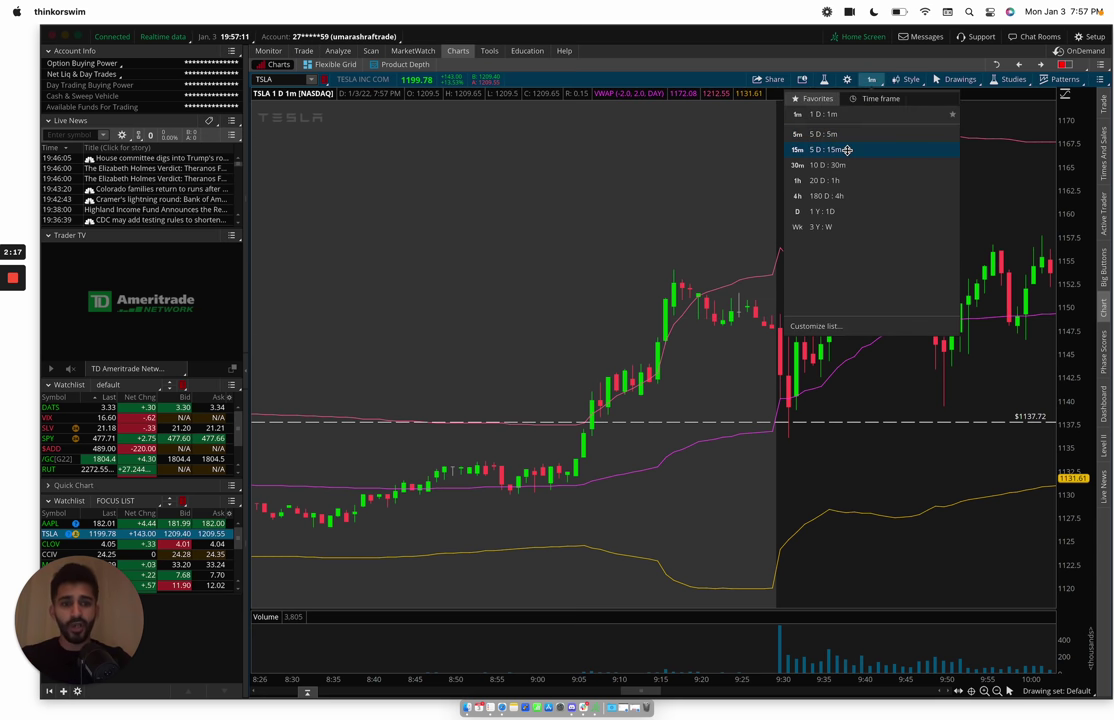
click(843, 147)
scroll(900, 330, up, 4)
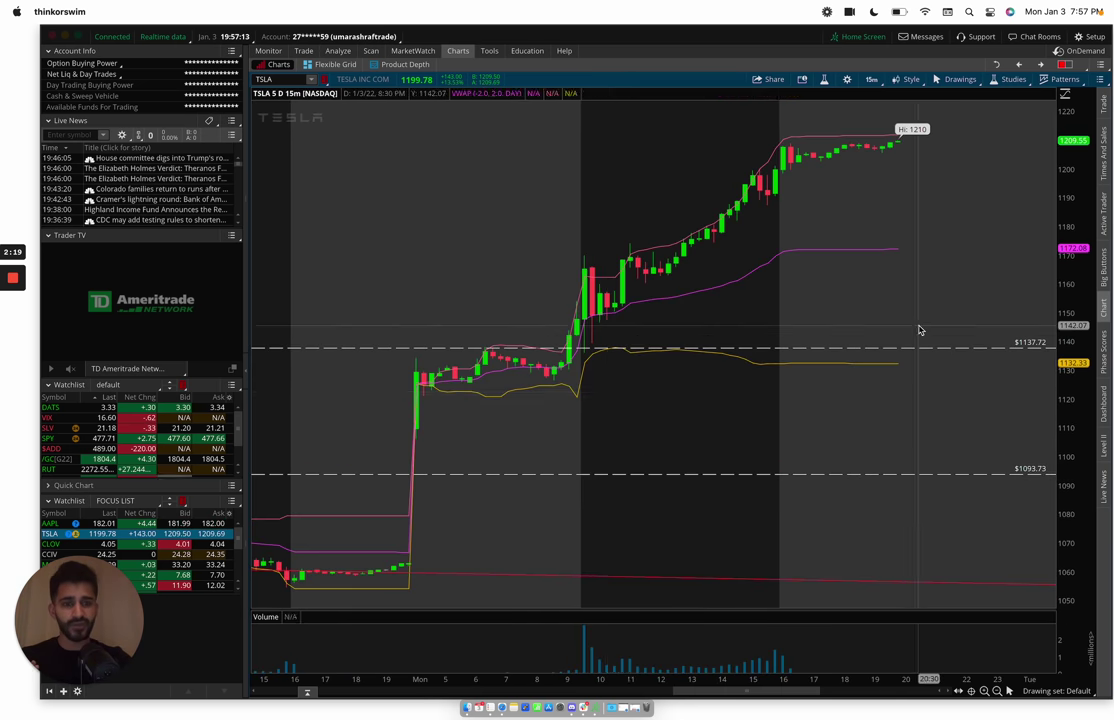
- Return to 1 D 1m candles, zoom to 9:05–9:45, and switch to the TradeZella dashboard
click(871, 79)
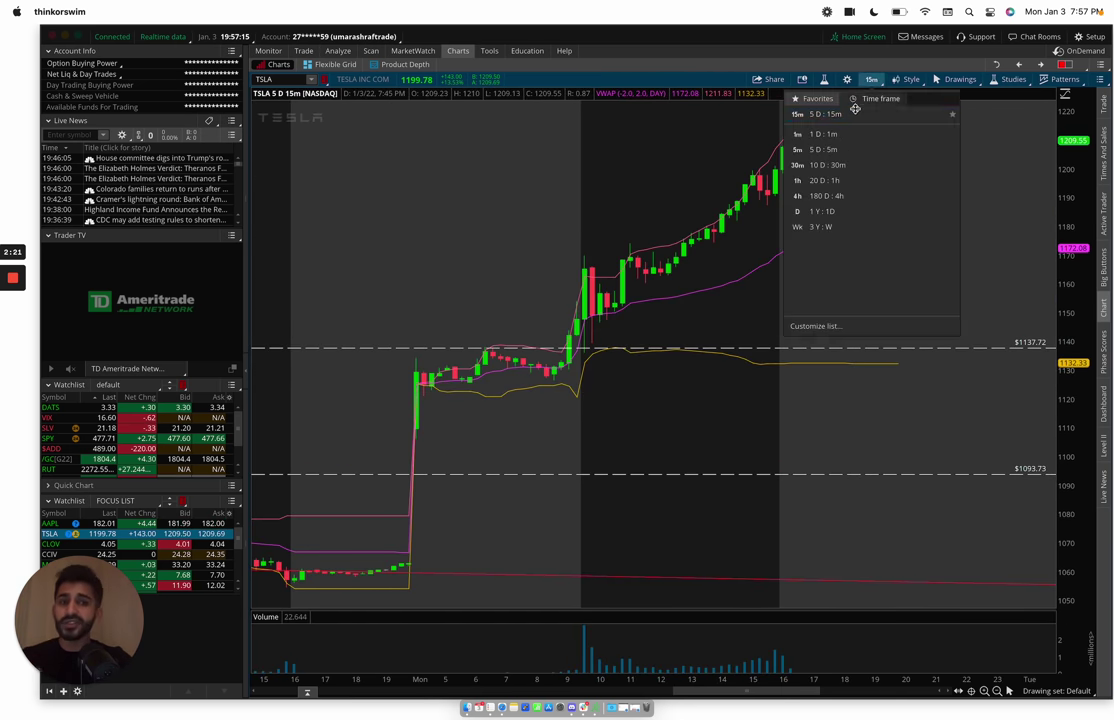
click(839, 141)
scroll(739, 198, up, 3)
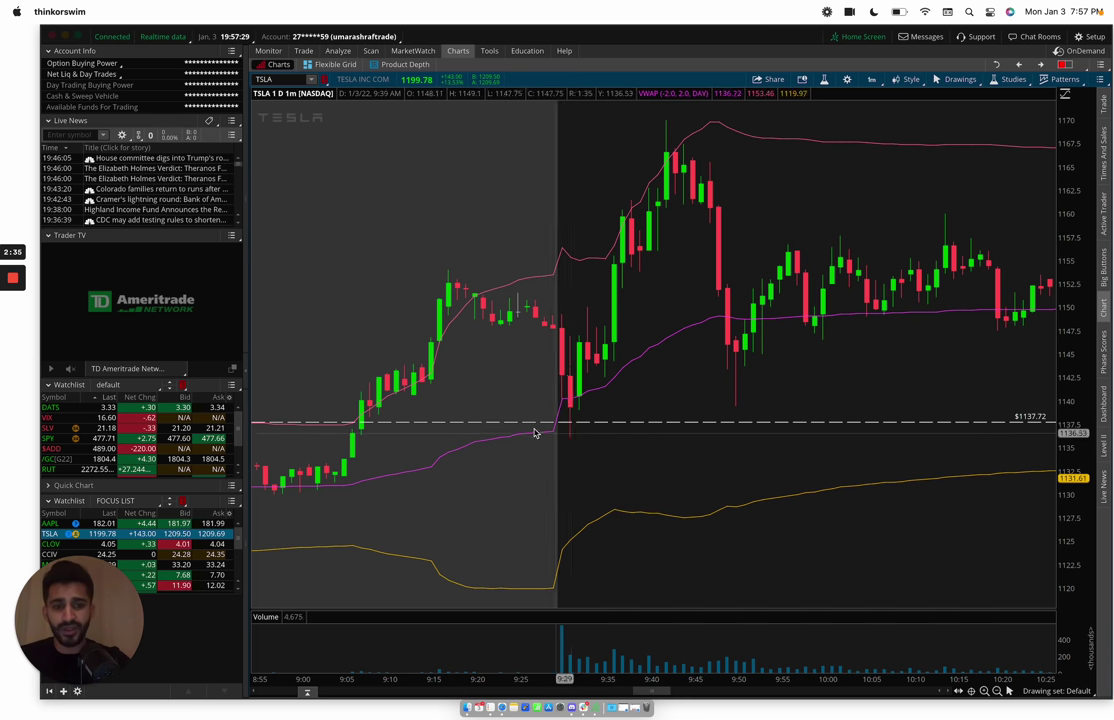
drag(348, 430, 686, 410)
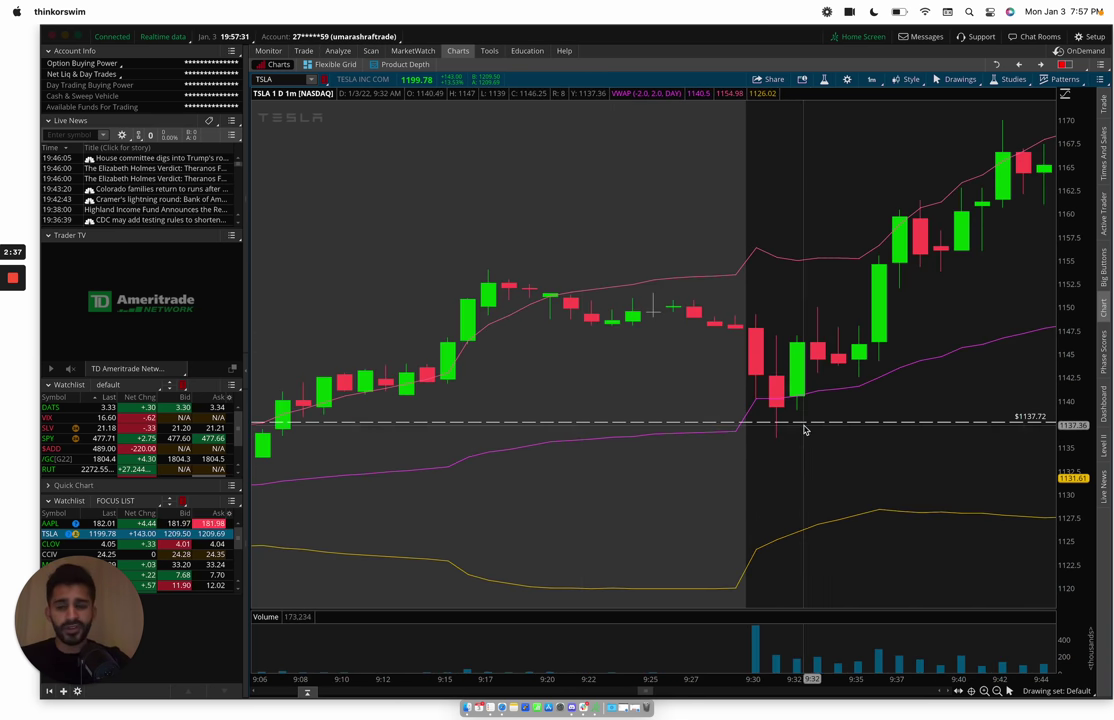
key(ctrl+Left)
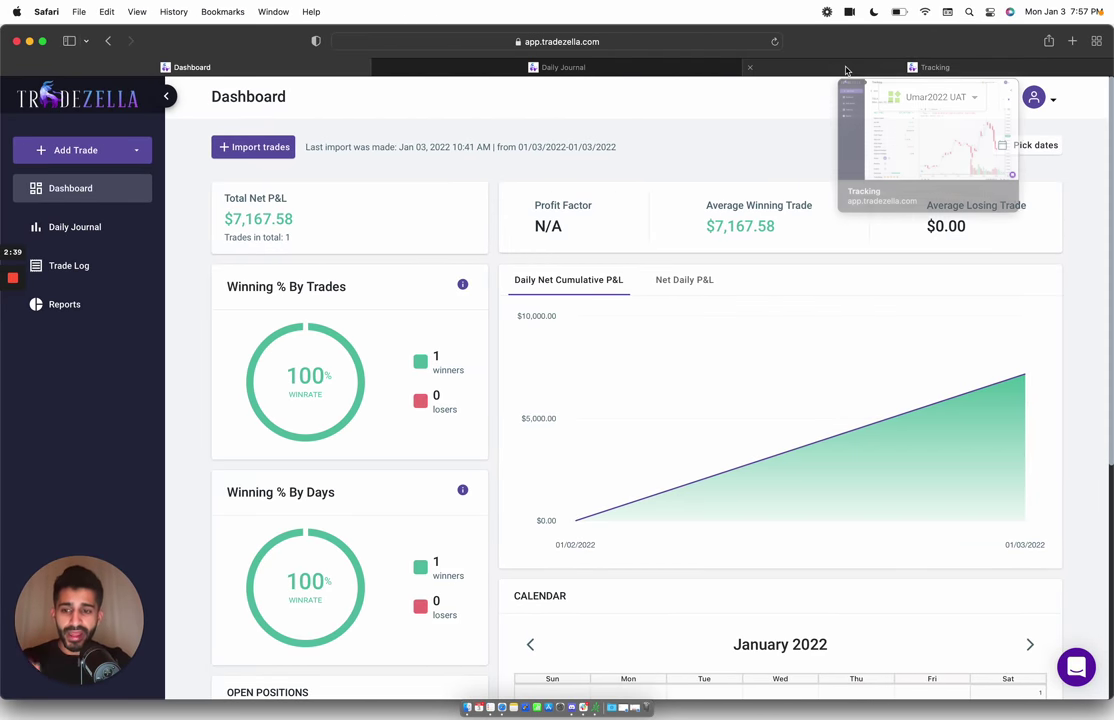
click(846, 68)
scroll(444, 342, down, 5)
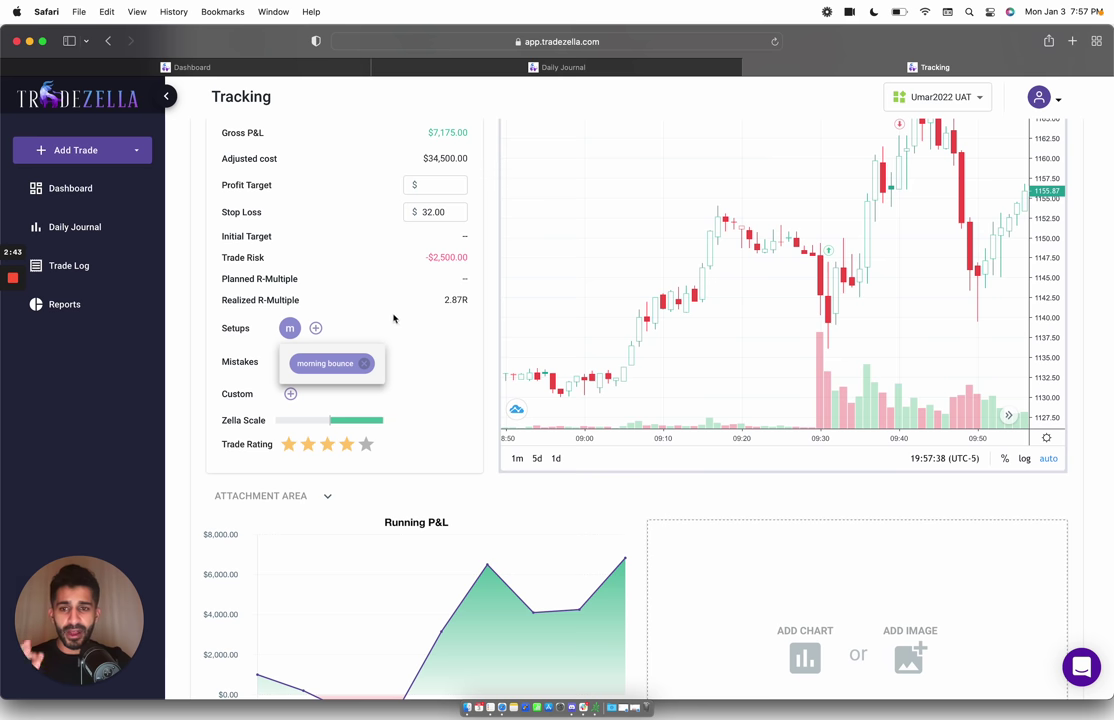
scroll(423, 351, down, 10)
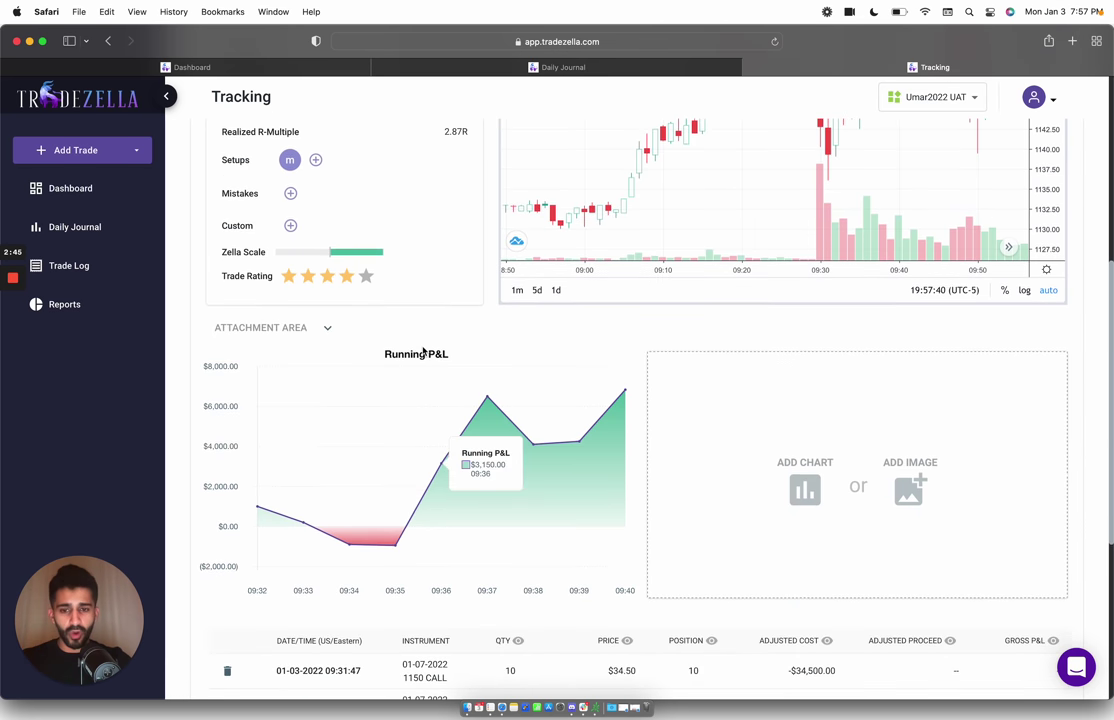
key(ctrl+Right)
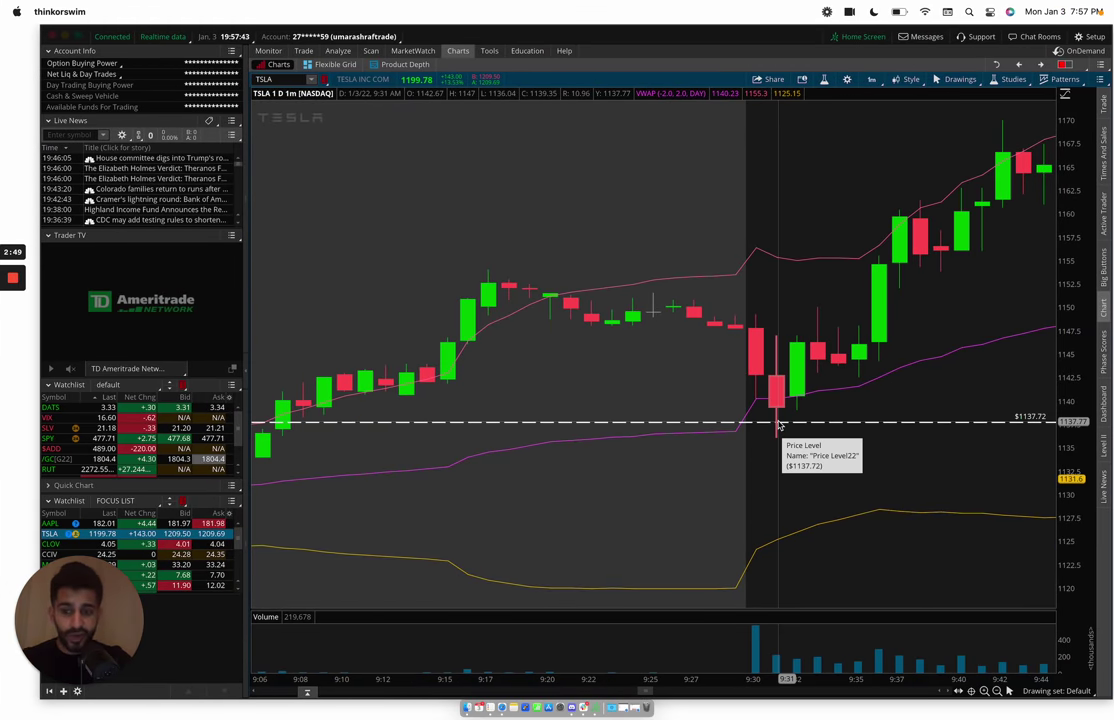
key(ctrl+Left)
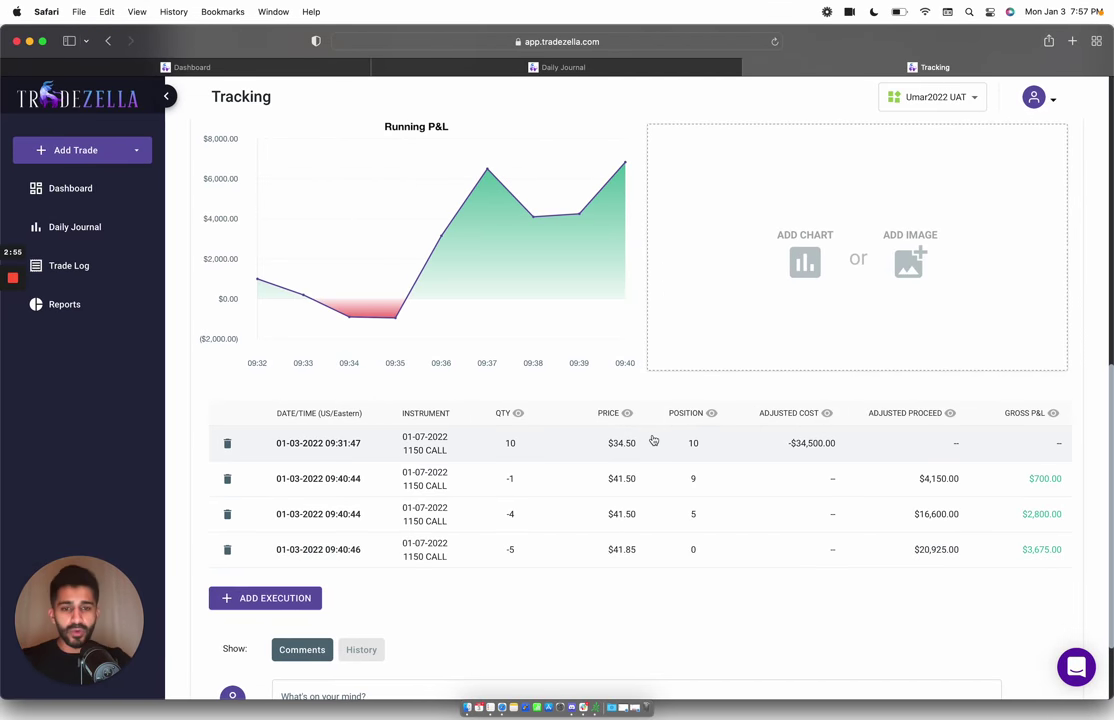
scroll(653, 440, up, 6)
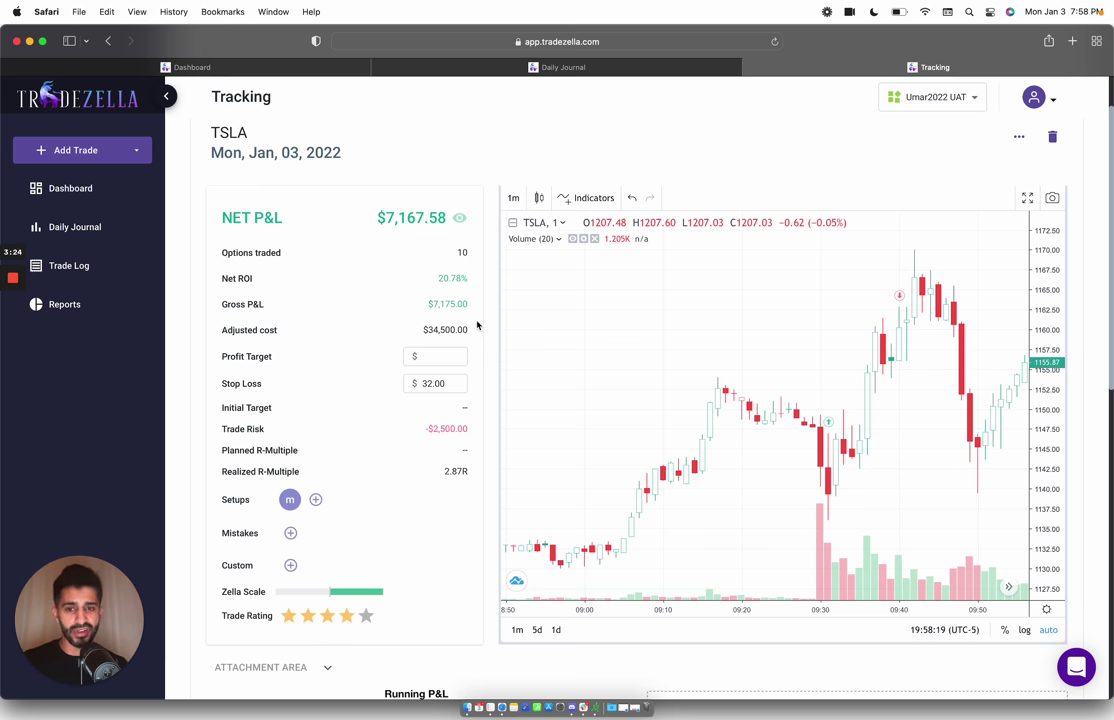
- Open the opening execution of 10 contracts at $34.50 for inline editing in the executions table
scroll(397, 352, down, 10)
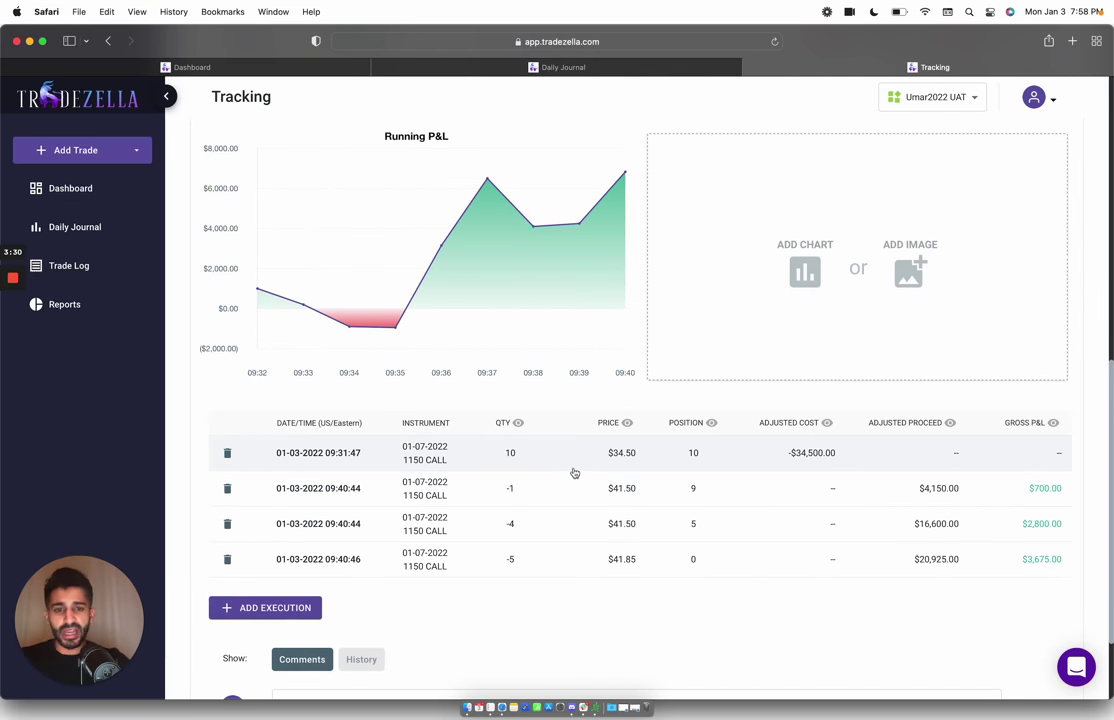
click(632, 459)
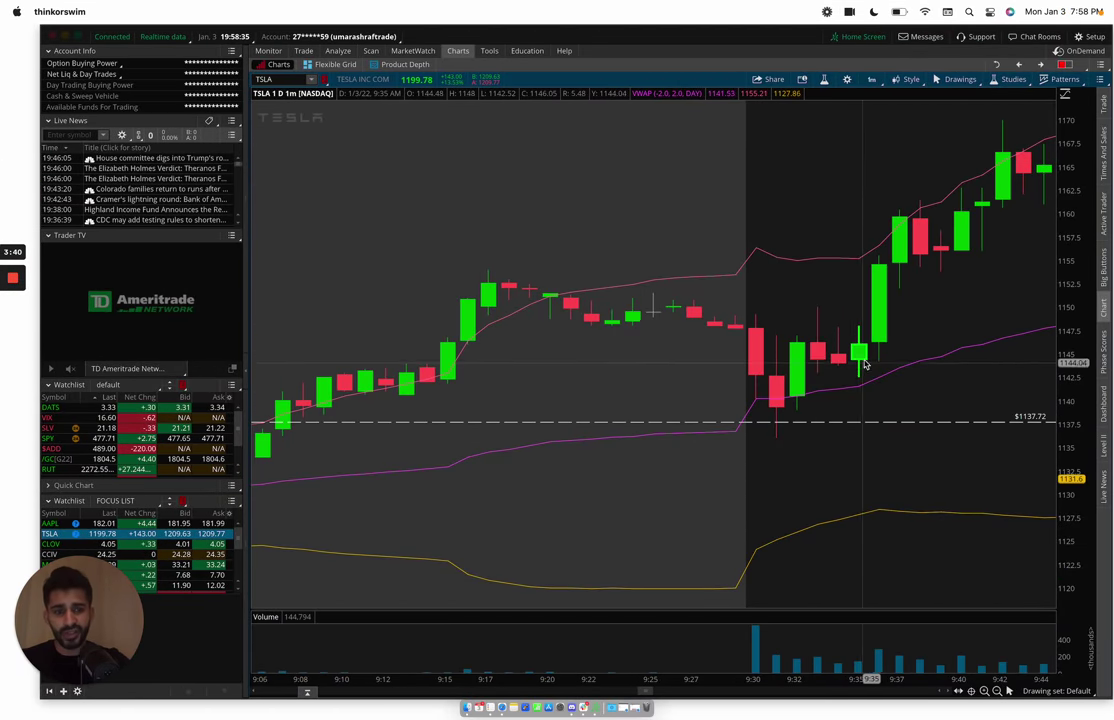
key(ctrl+Left)
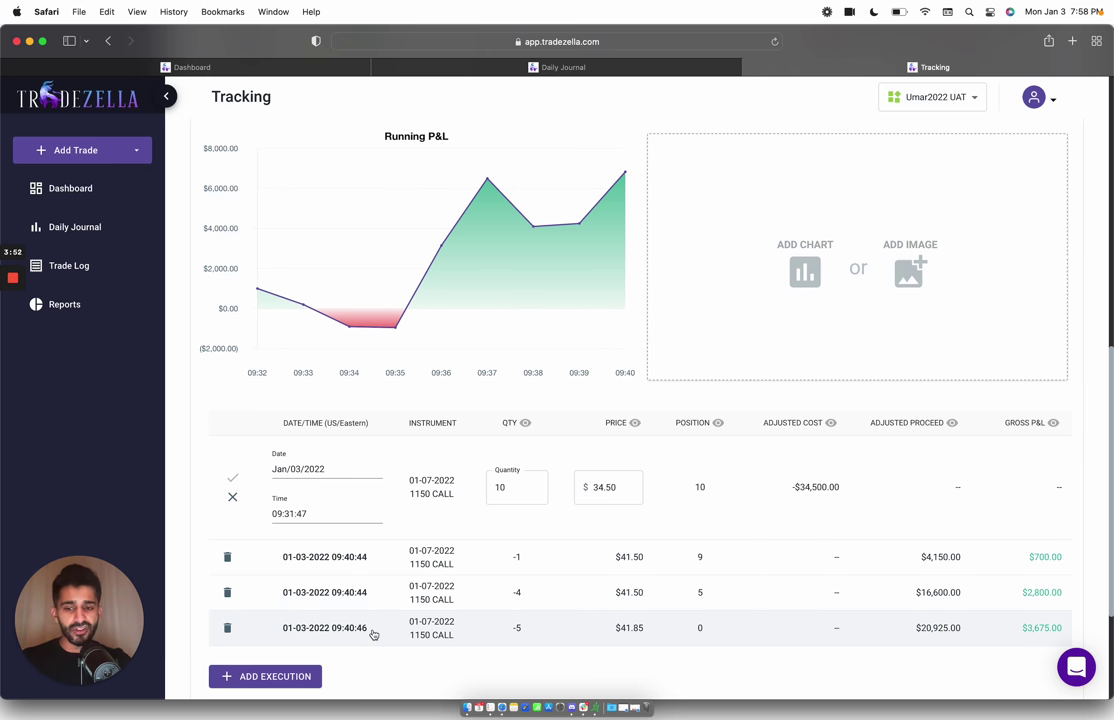
key(ctrl+Left)
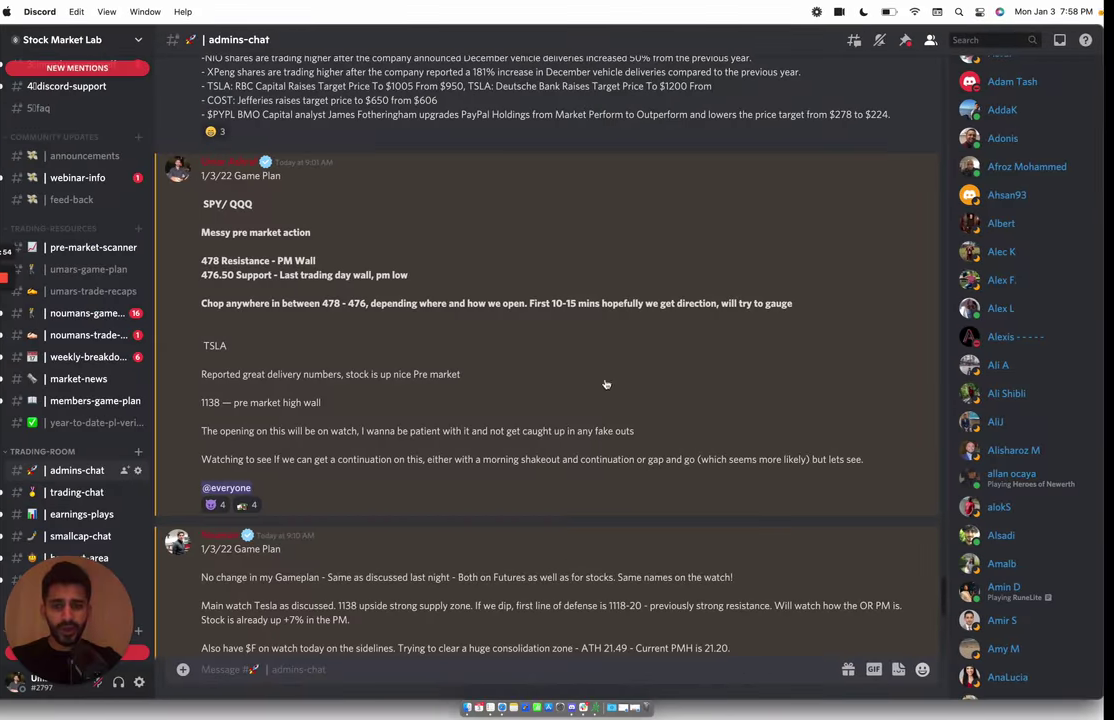
key(ctrl+Right)
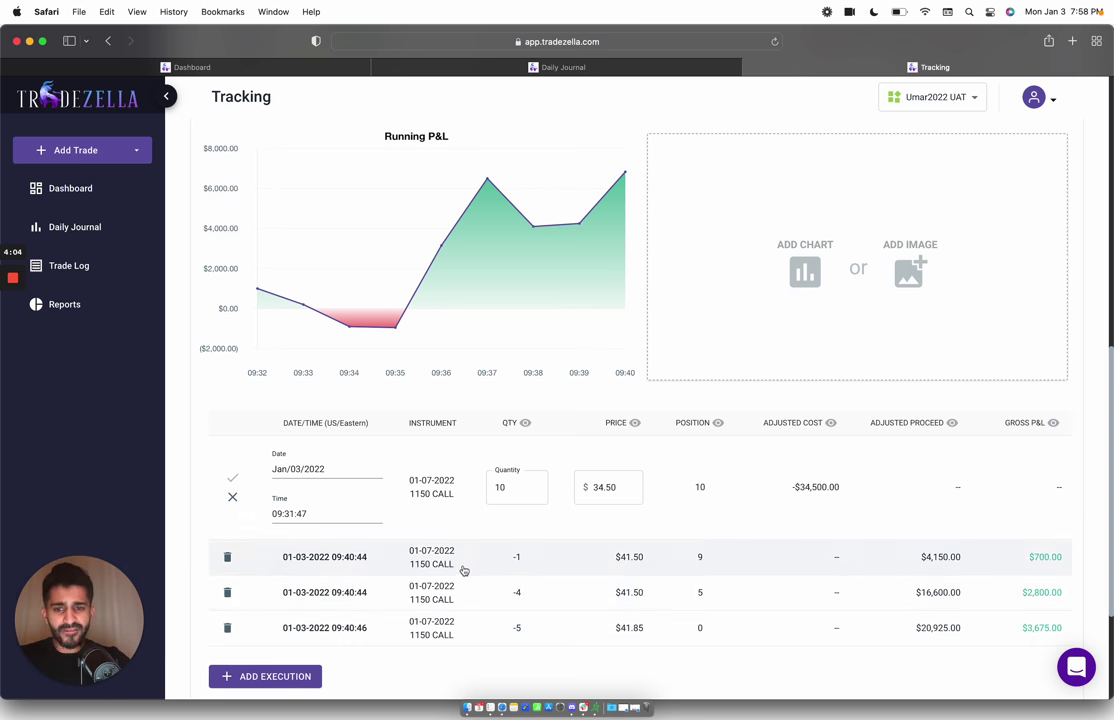
- Flip between the thinkorswim TSLA chart and TradeZella's Tracking page, ending on thinkorswim
key(ctrl+Right)
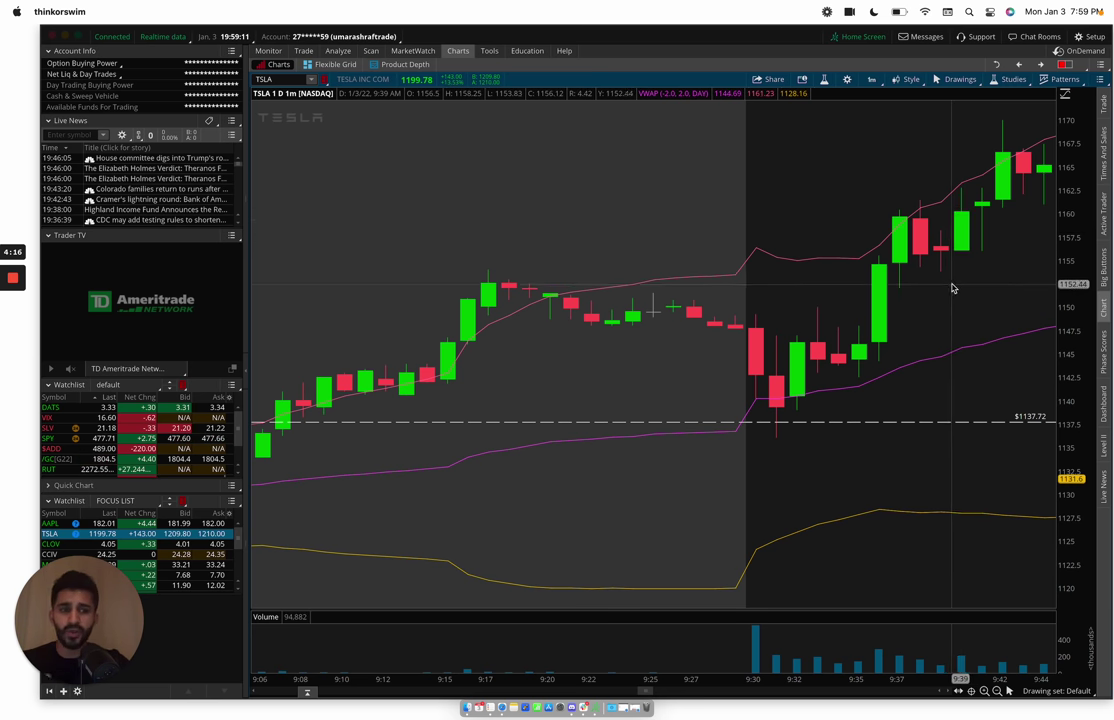
key(ctrl+Left)
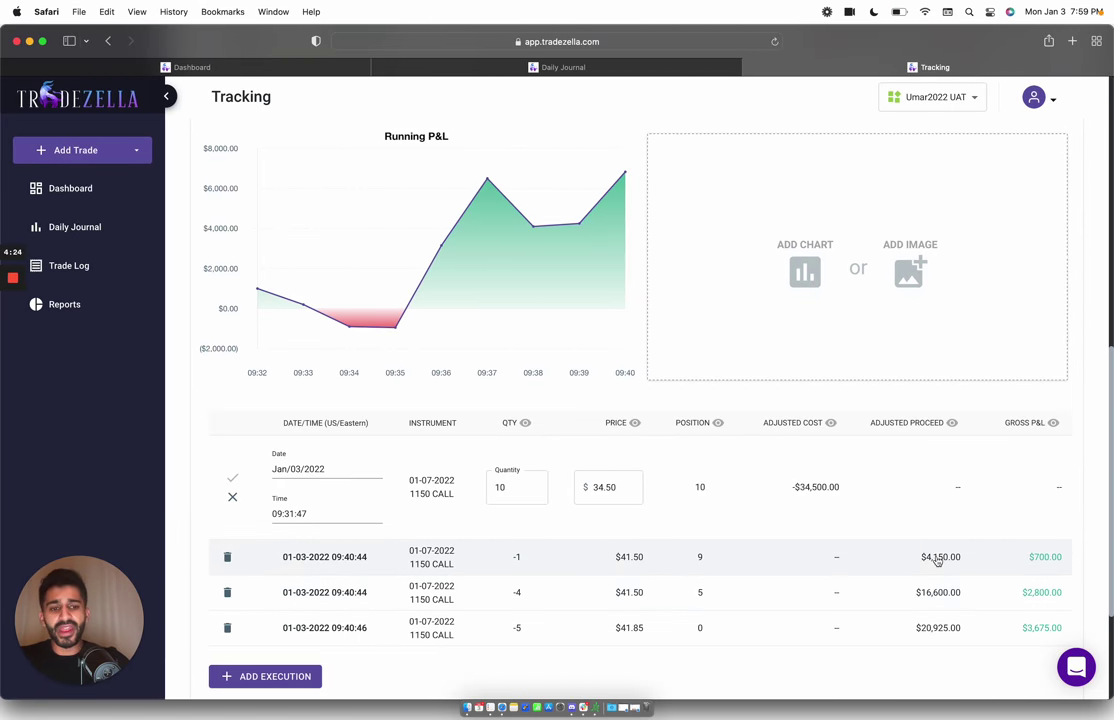
key(ctrl+Right)
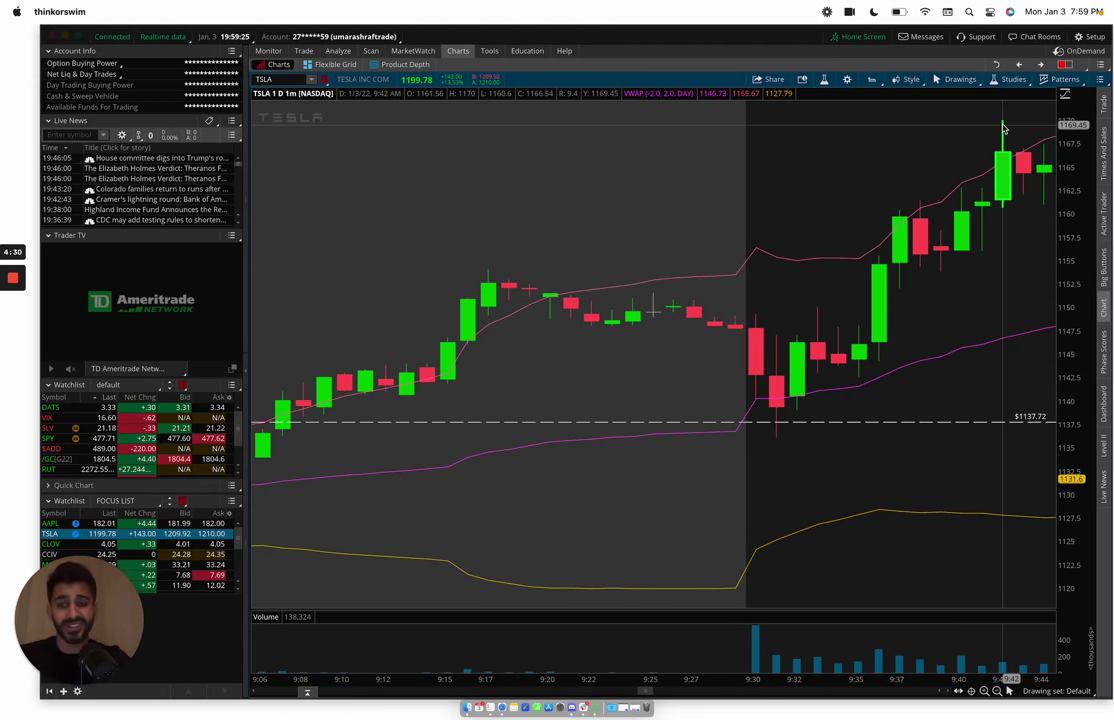
key(ctrl+Left)
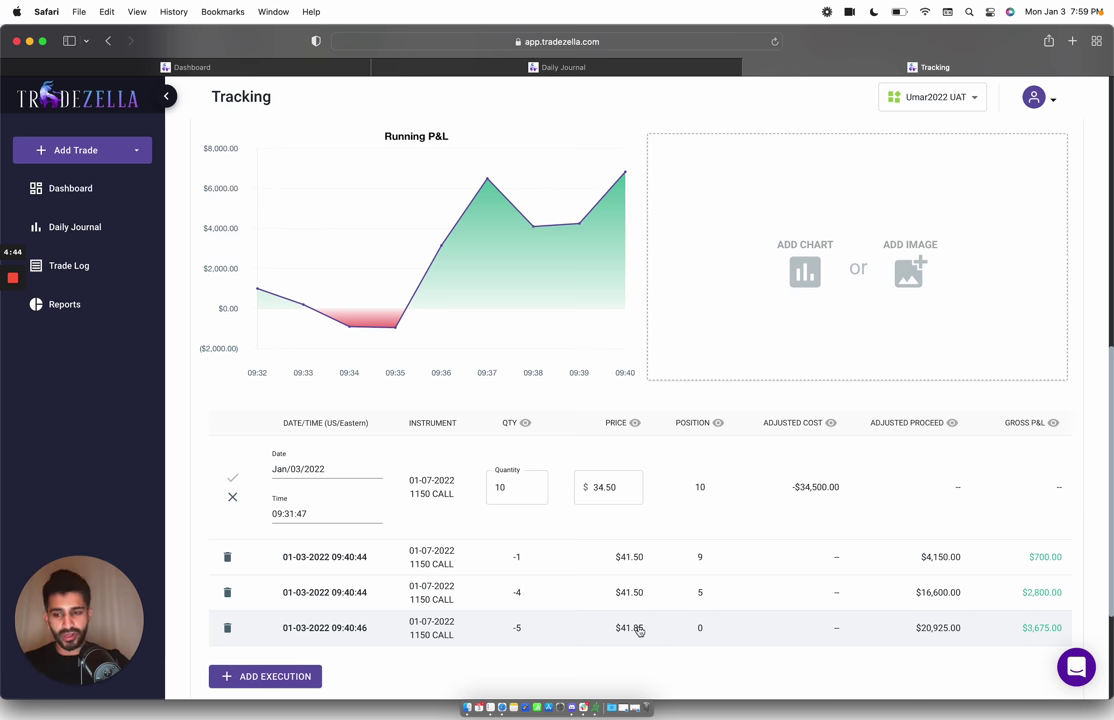
key(ctrl+Right)
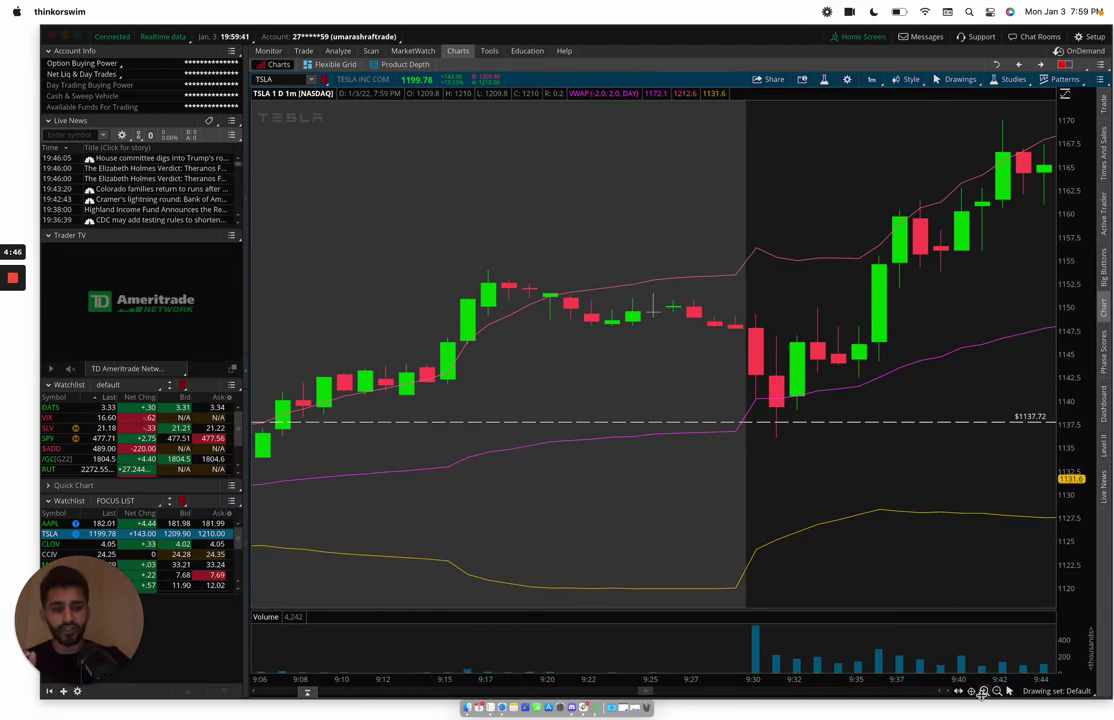
- Zoom out the TSLA chart, check the 1150 call's $7,175.00 day P/L, then show the six-chart grid
click(983, 691)
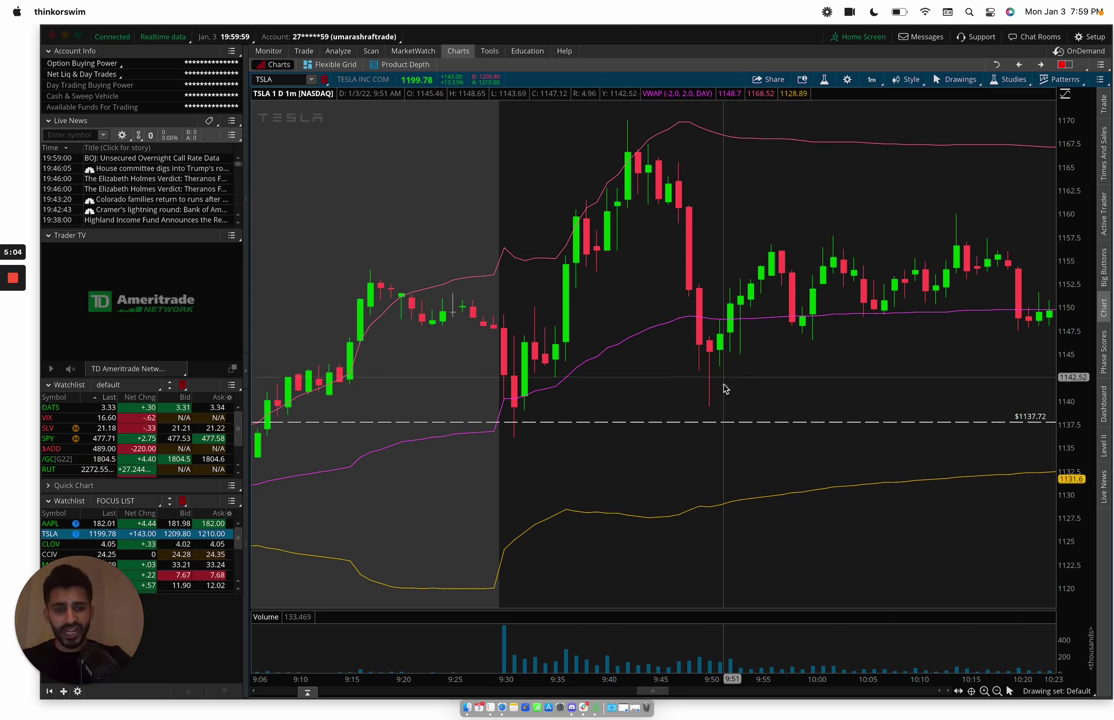
scroll(609, 472, down, 5)
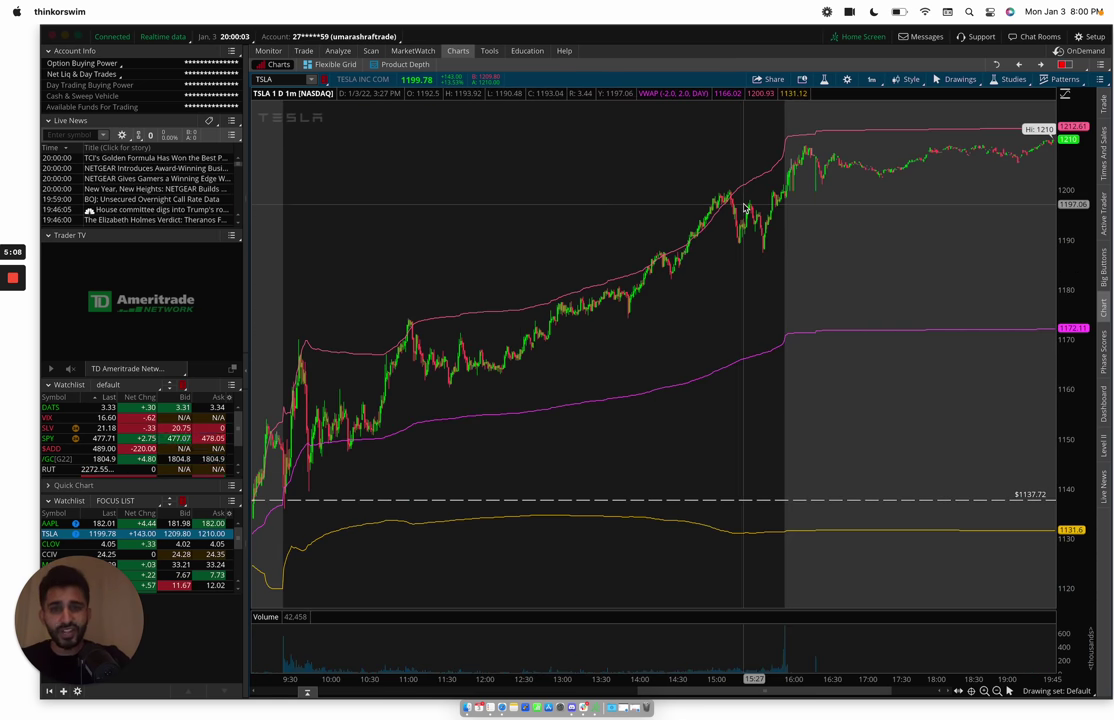
click(306, 51)
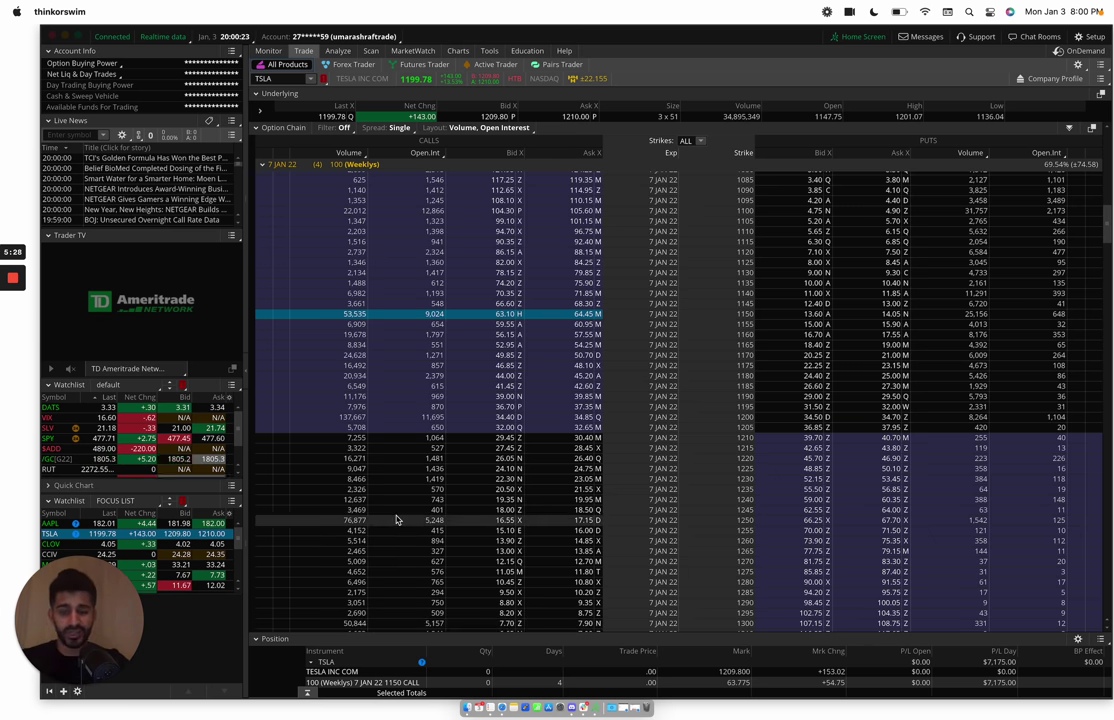
key(ctrl+Right)
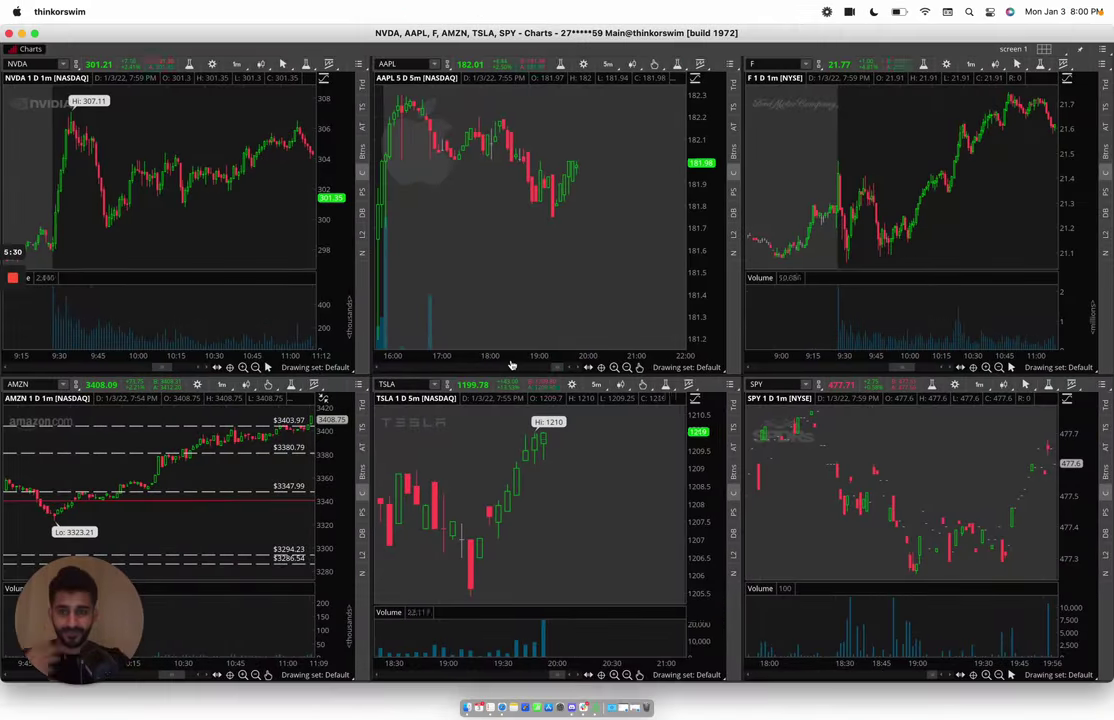
- Return from thinkorswim's six-chart grid to TradeZella's TSLA Tracking page
key(ctrl+Left)
key(ctrl+Left)
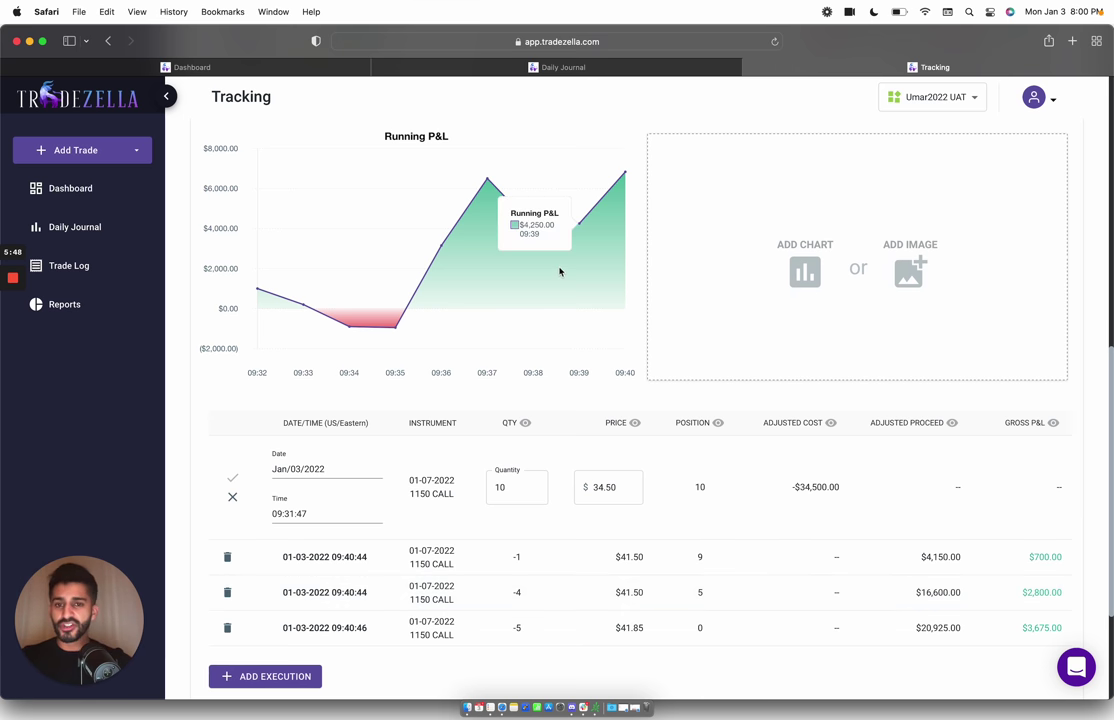
scroll(651, 293, up, 3)
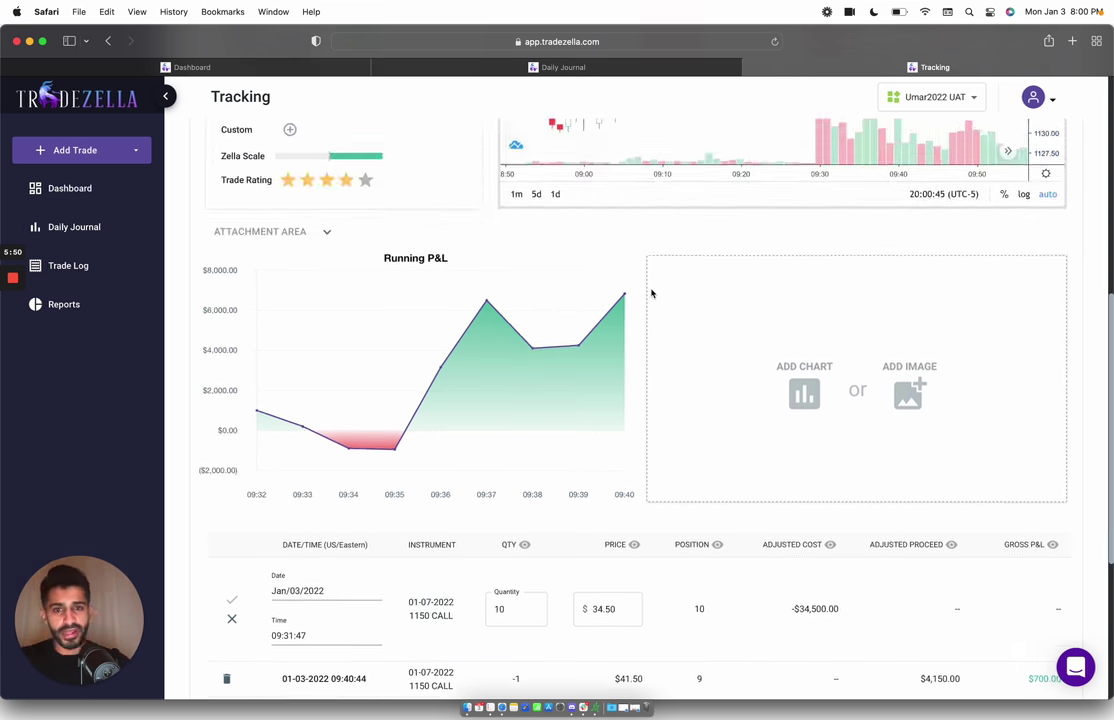
scroll(651, 293, up, 7)
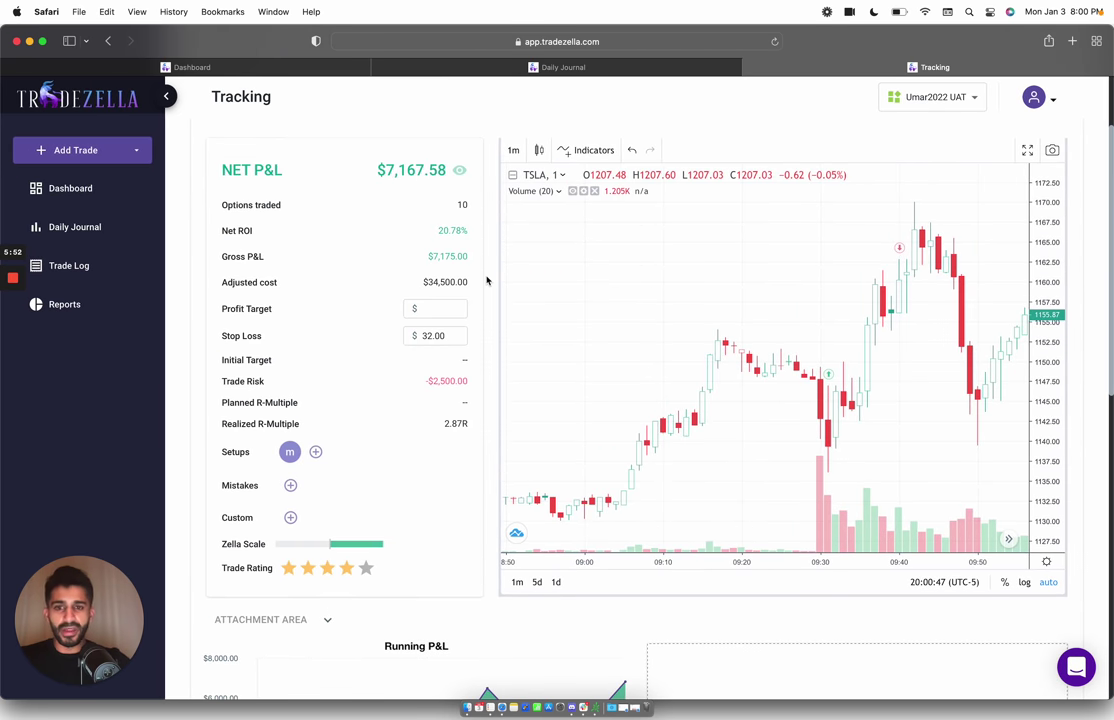